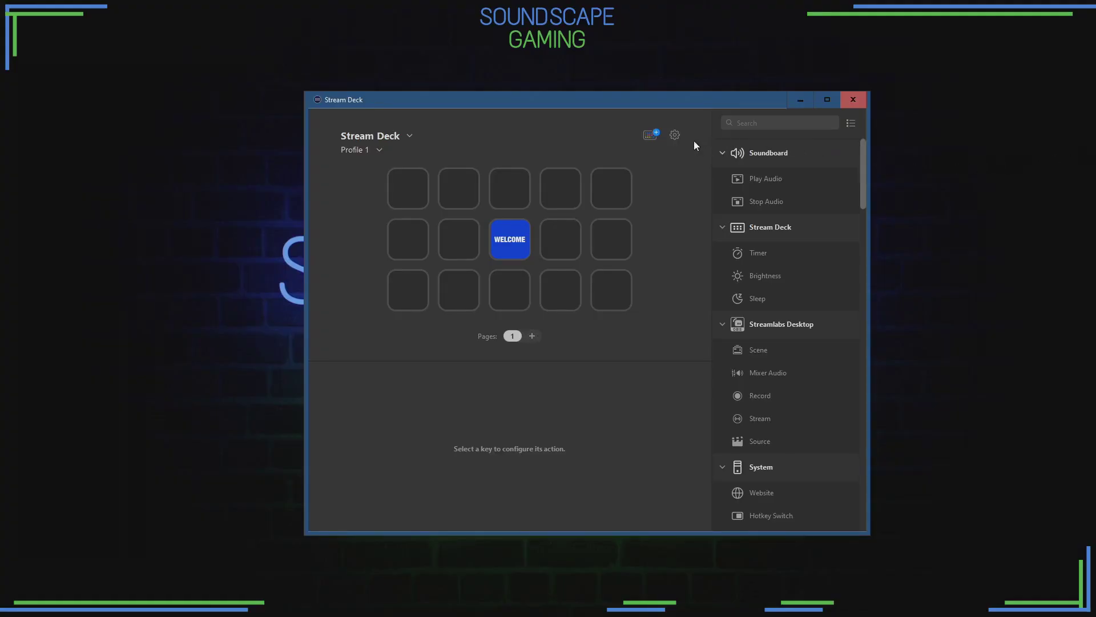
Step: Search the Stream Deck store for 'streamer.bot' and install the Streamer.Bot plugin
click(651, 135)
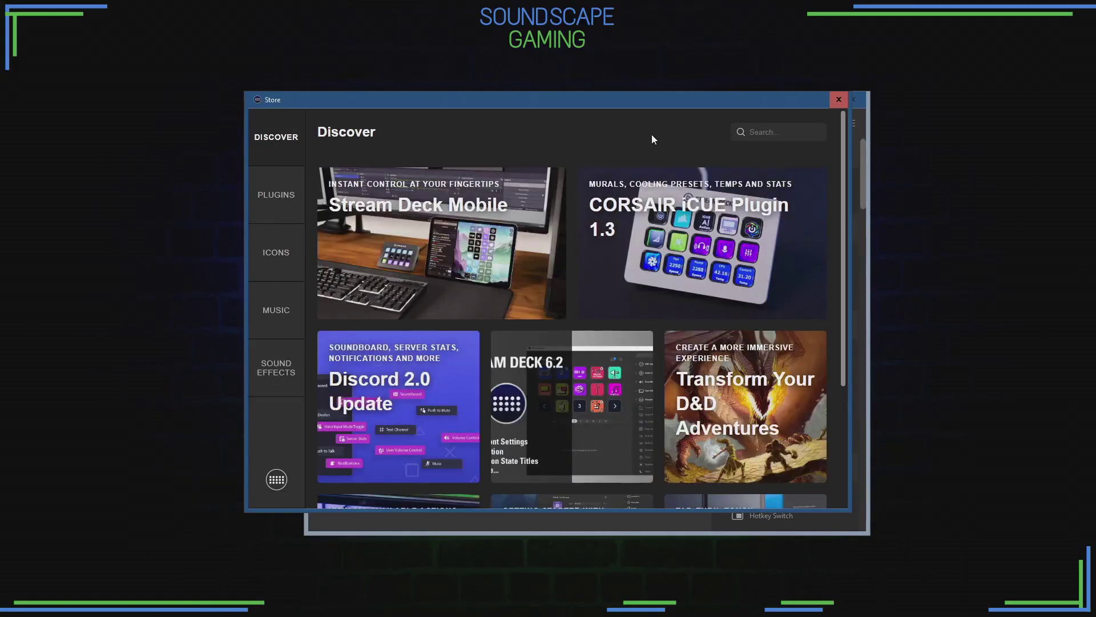
click(773, 133)
text(s)
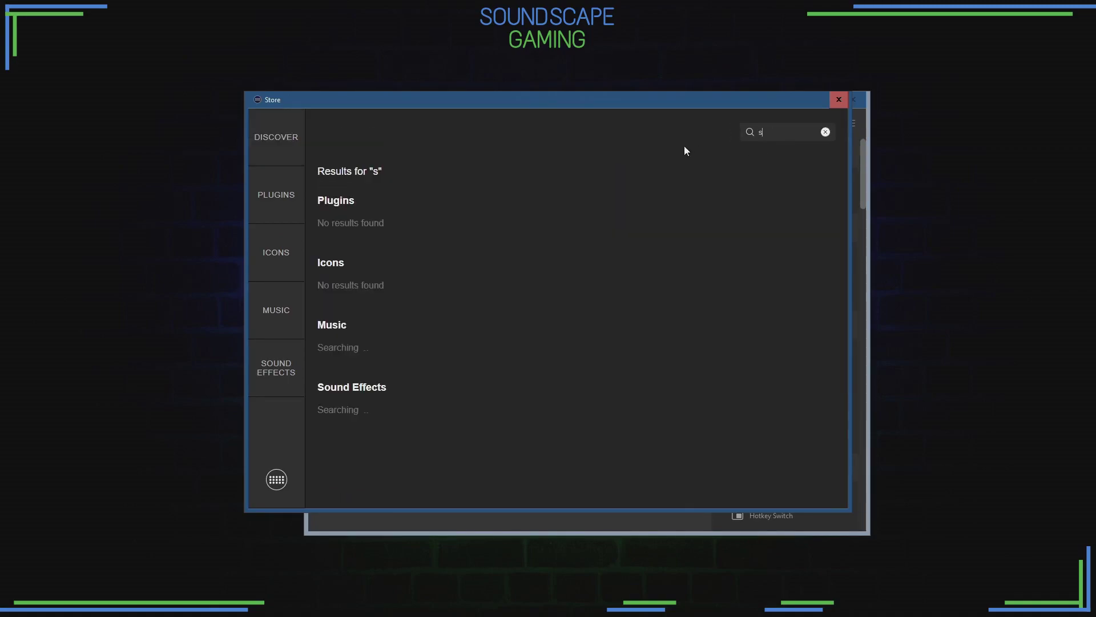
text(treamer.bot)
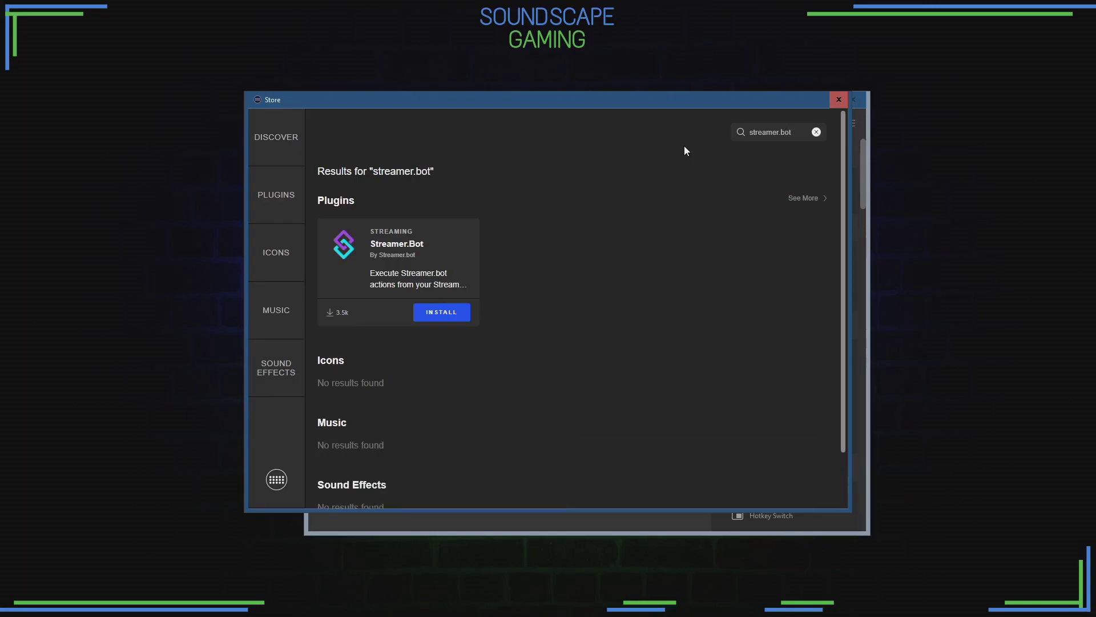
click(438, 315)
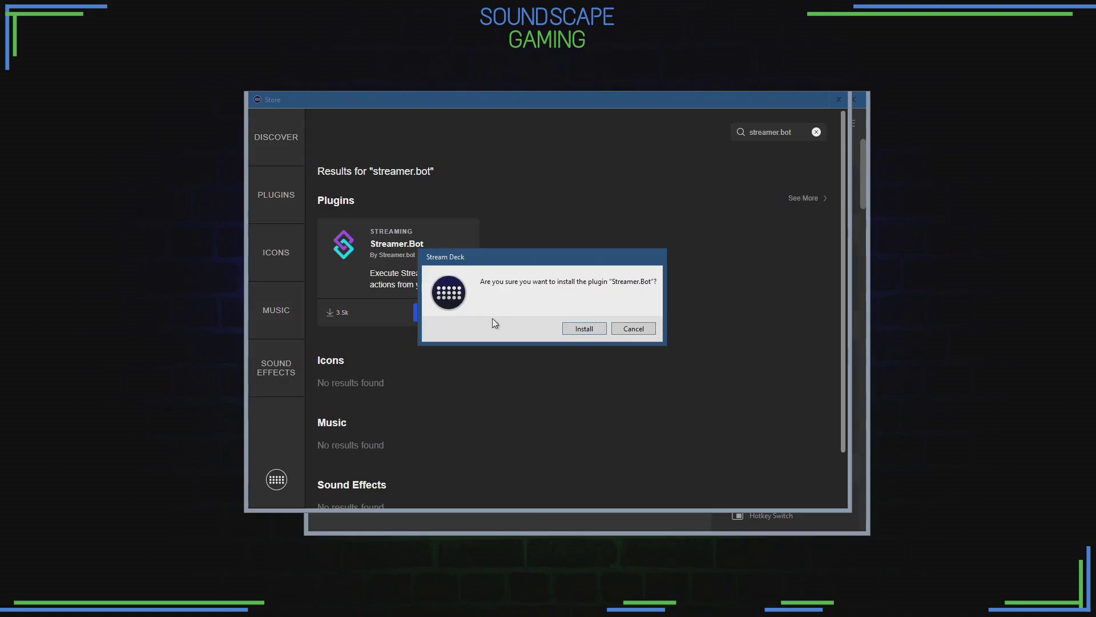
click(580, 330)
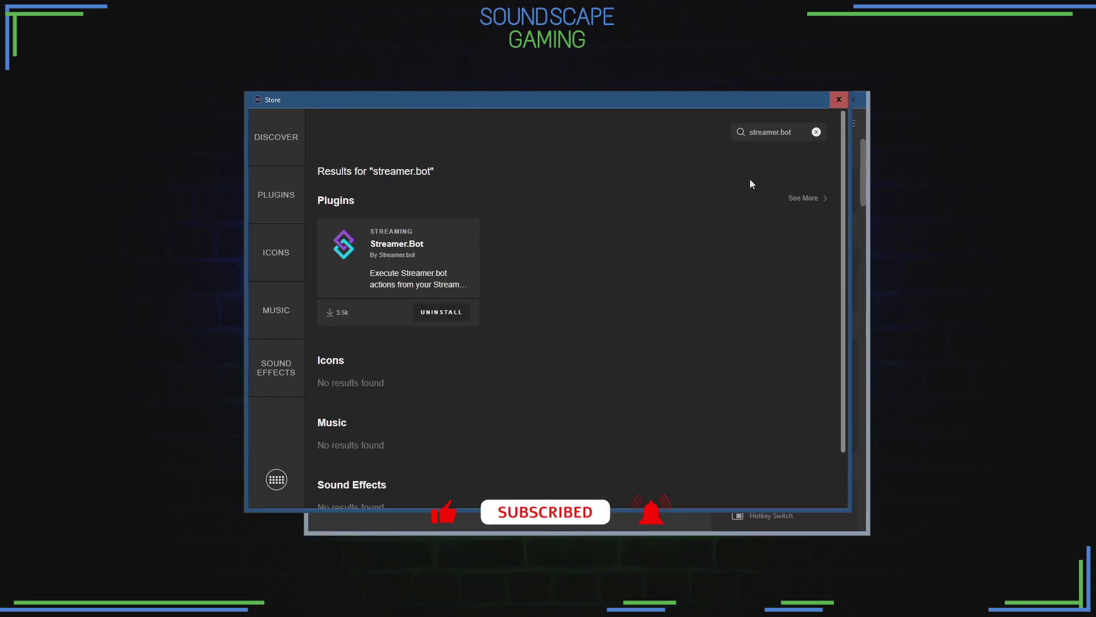
Step: Clear the store search and close the store to return to the key layout
click(815, 133)
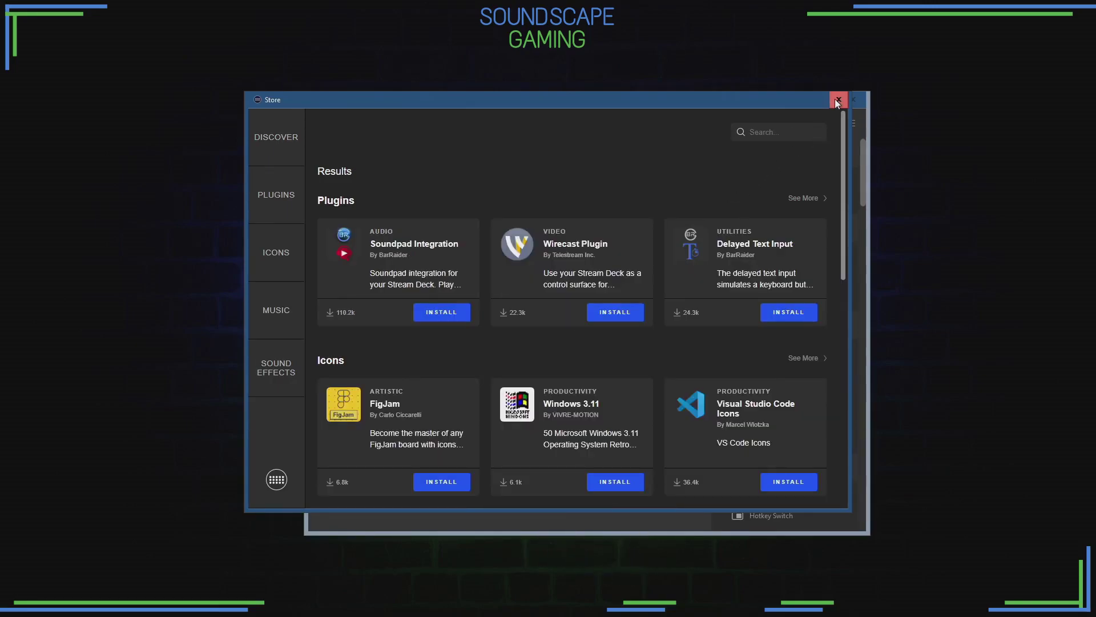
click(836, 99)
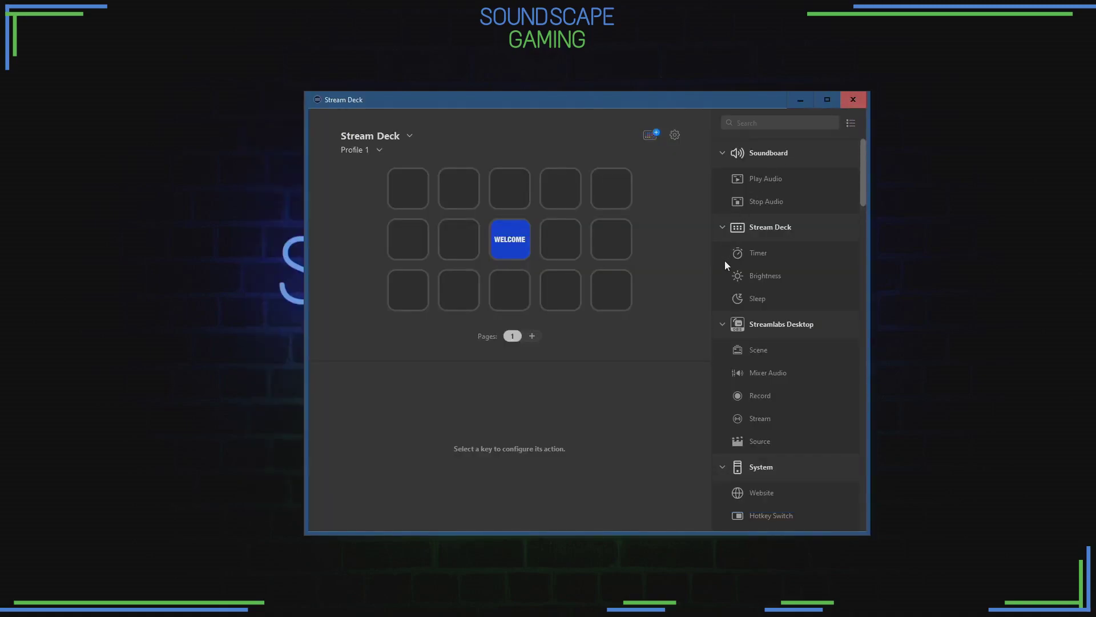
scroll(738, 349, down, 10)
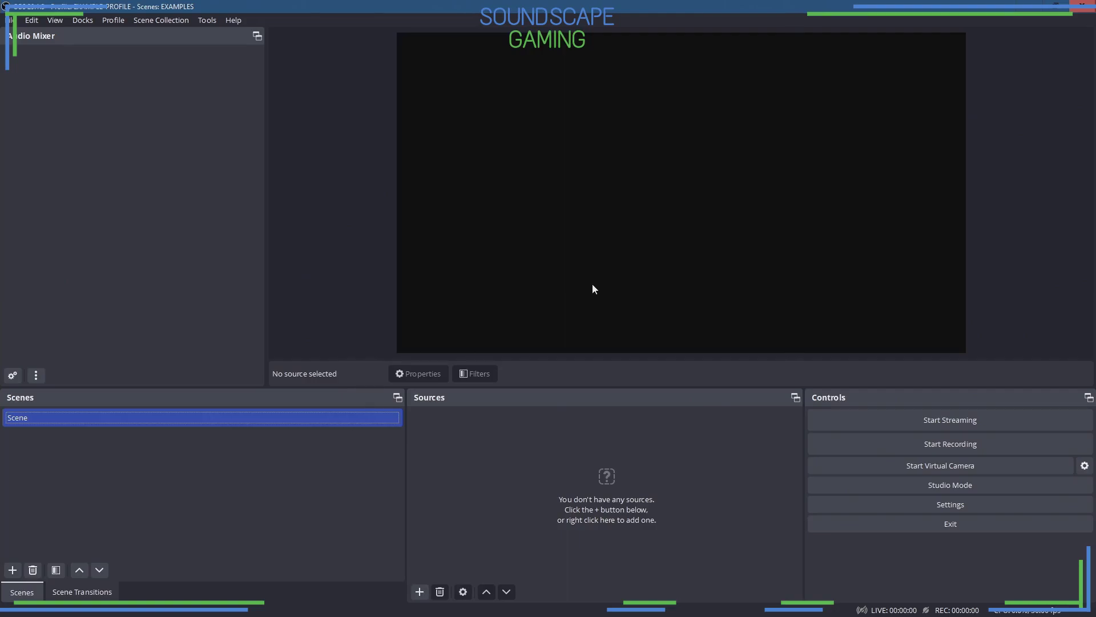
click(204, 23)
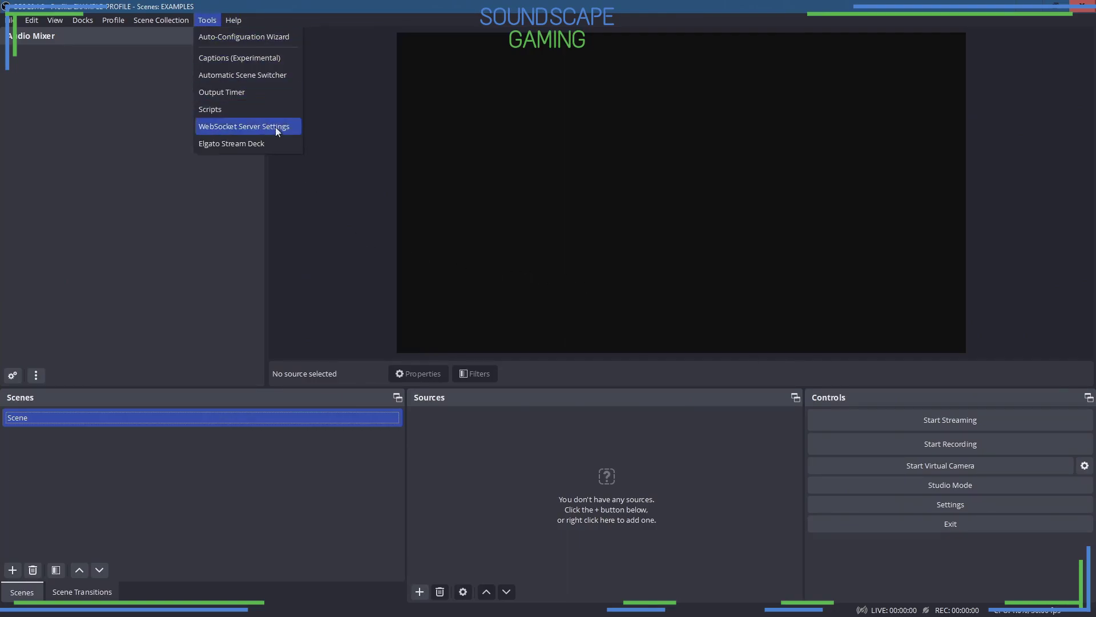
click(295, 130)
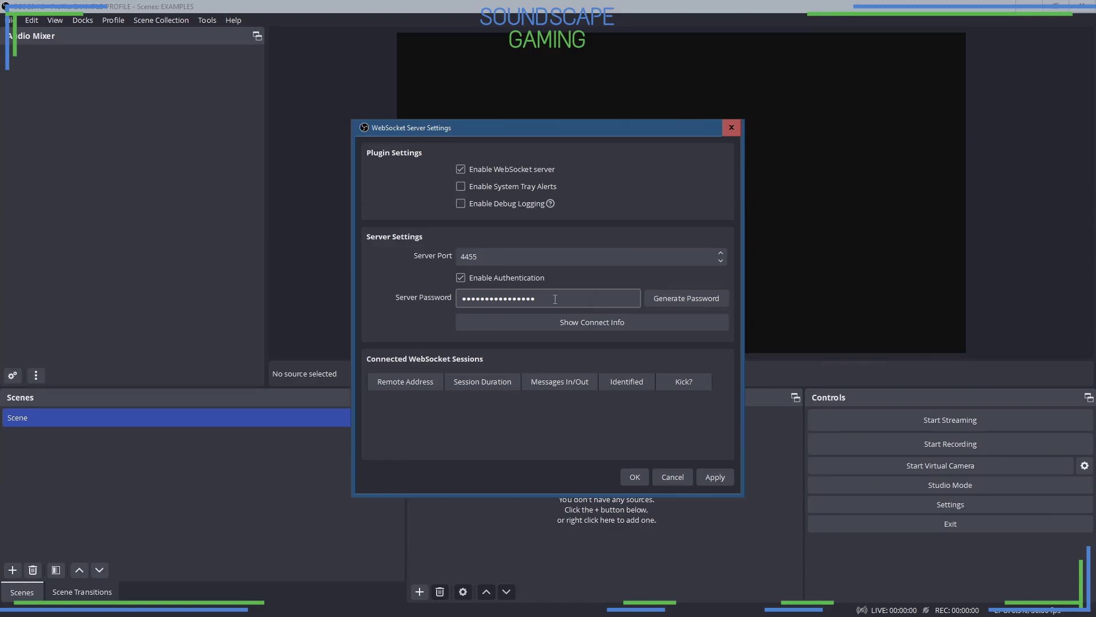
click(612, 325)
drag(590, 250, 509, 247)
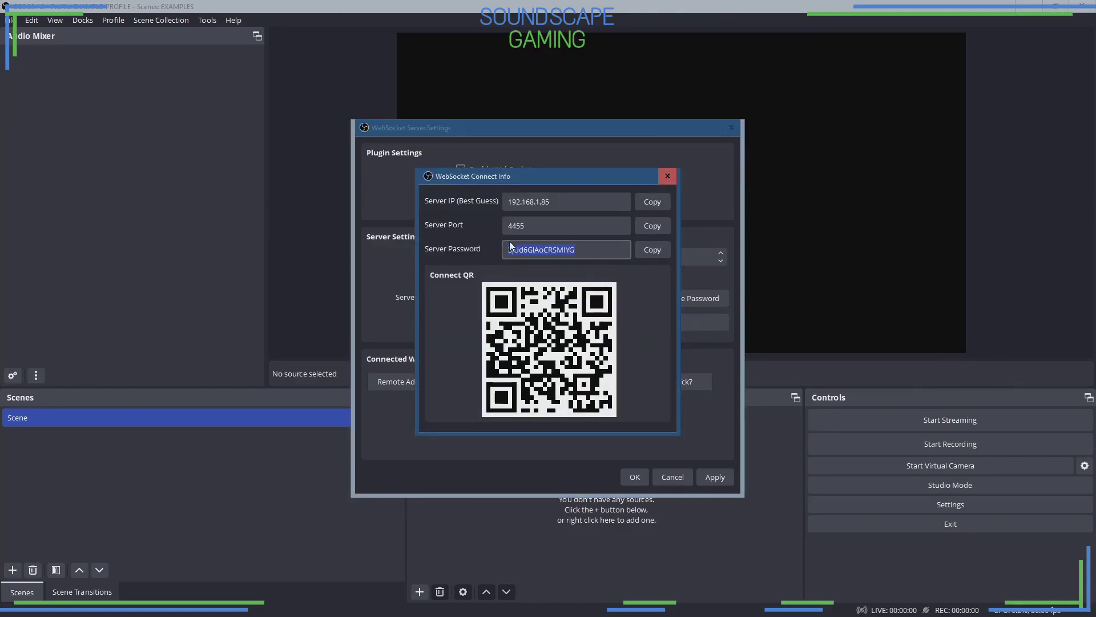
right_click(530, 248)
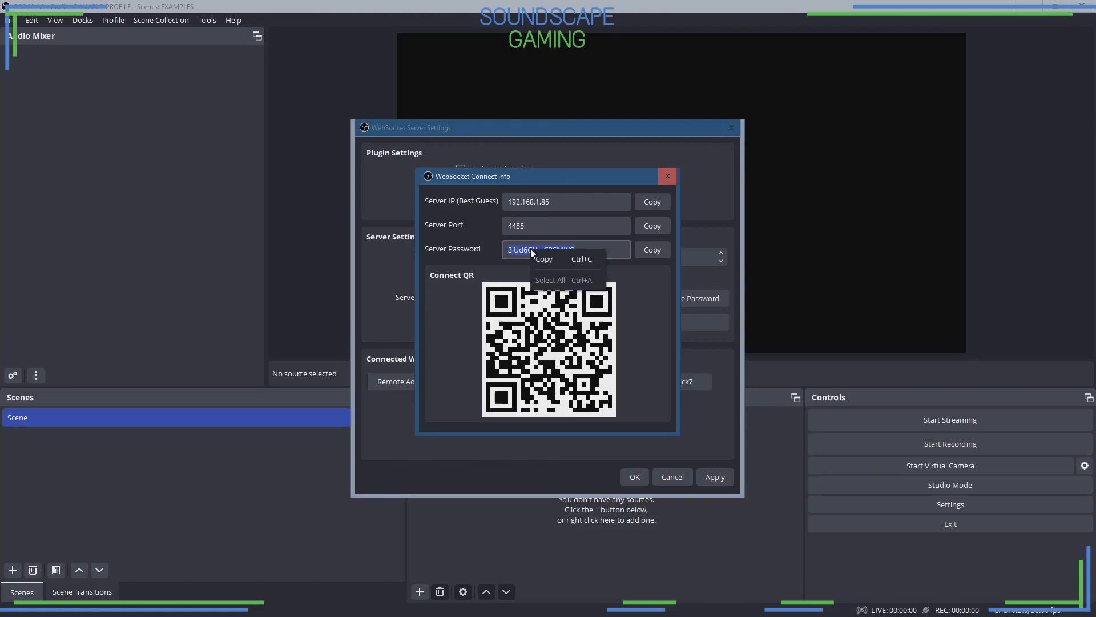
click(560, 258)
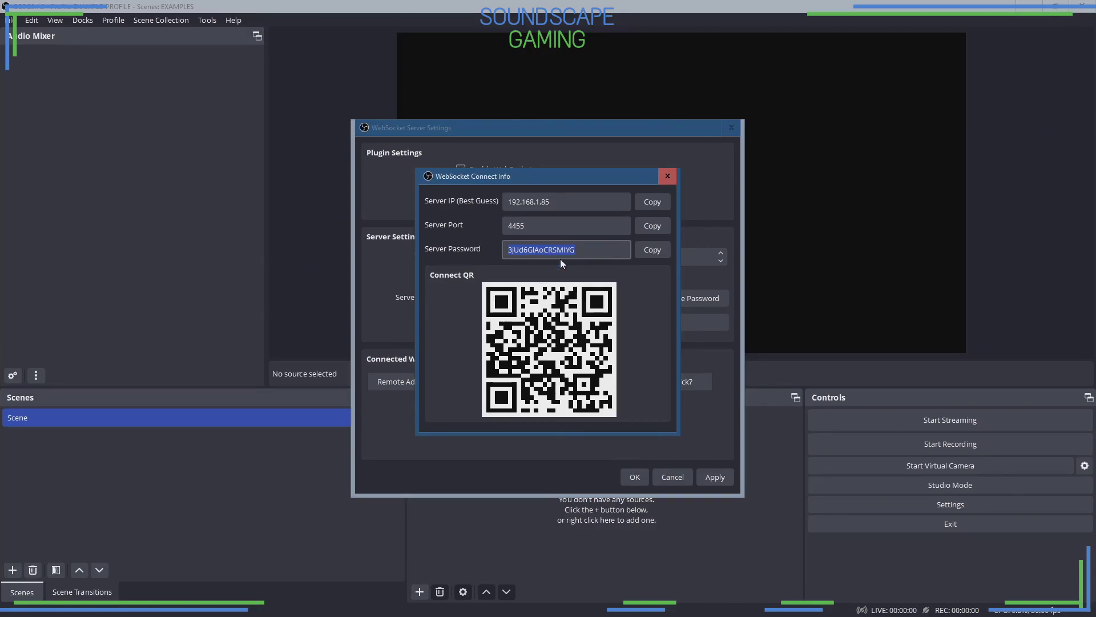
click(667, 178)
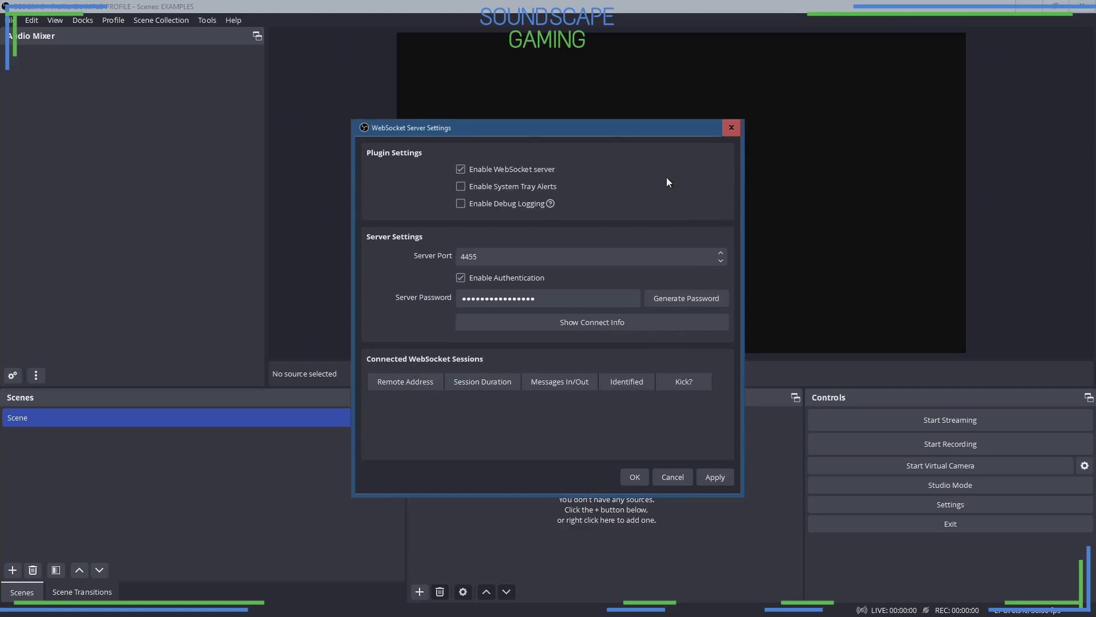
click(634, 477)
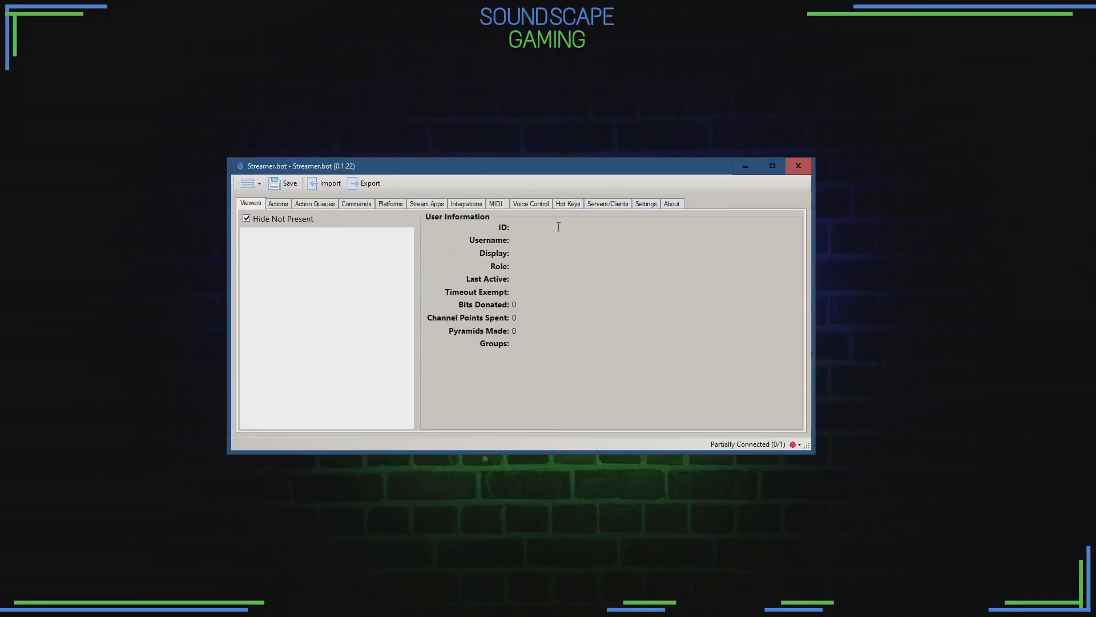
Step: Start the websocket server on 127.0.0.1:8080 with Auto Start on, then show Stream Apps
click(603, 206)
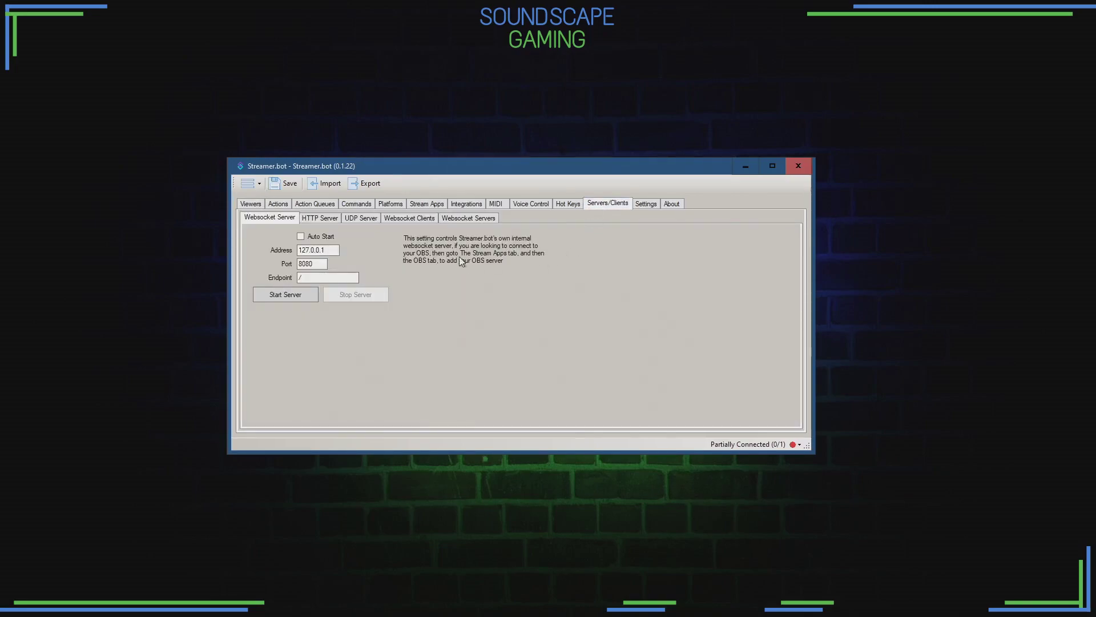
click(301, 237)
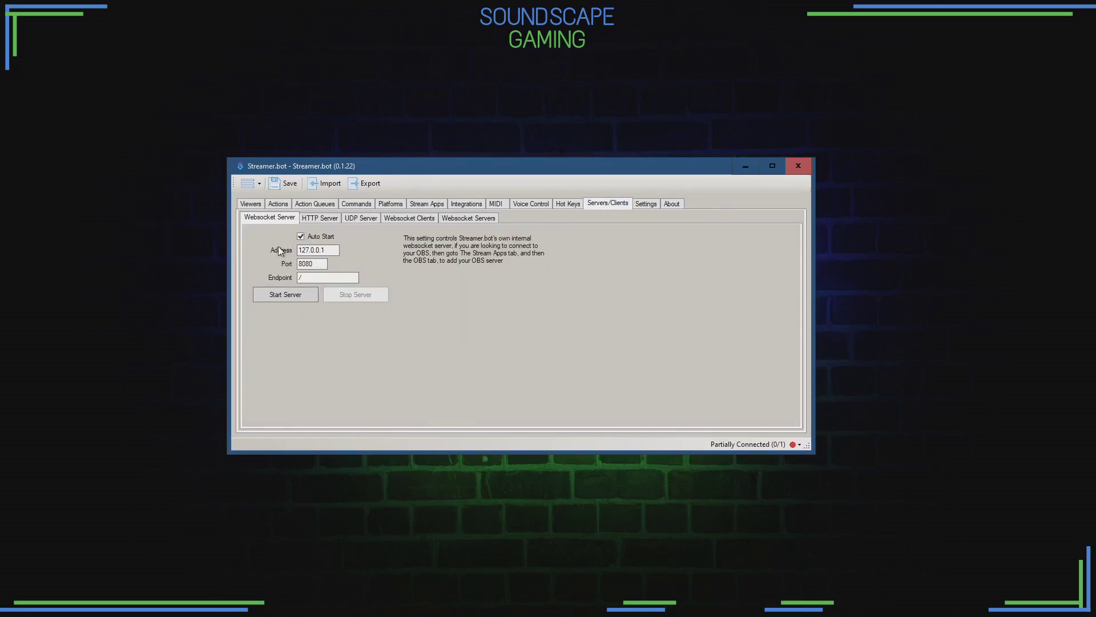
click(276, 296)
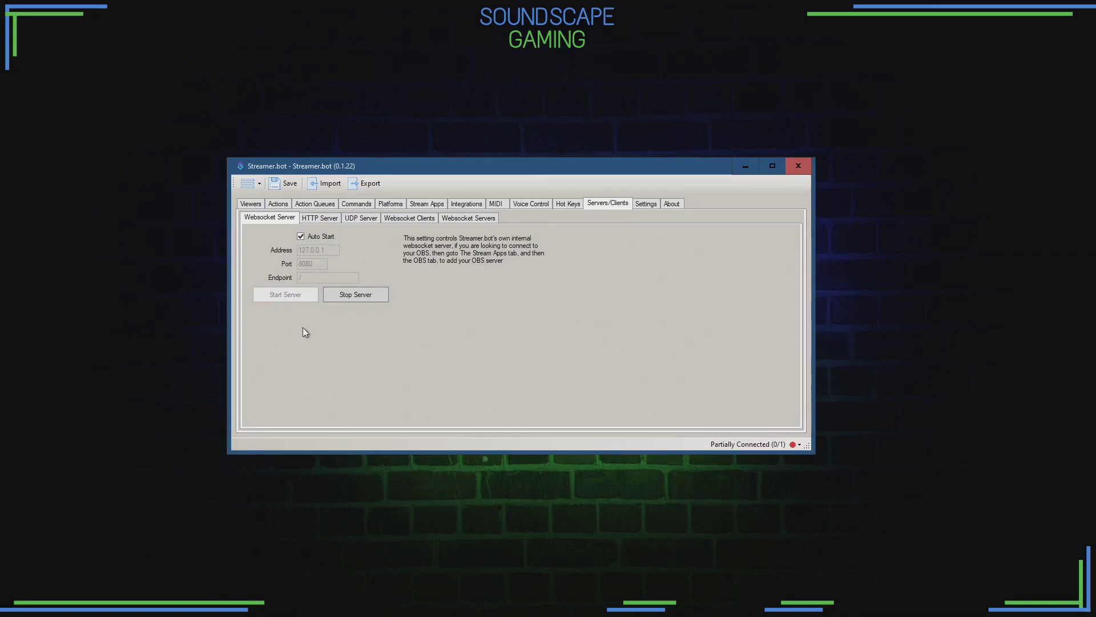
click(421, 203)
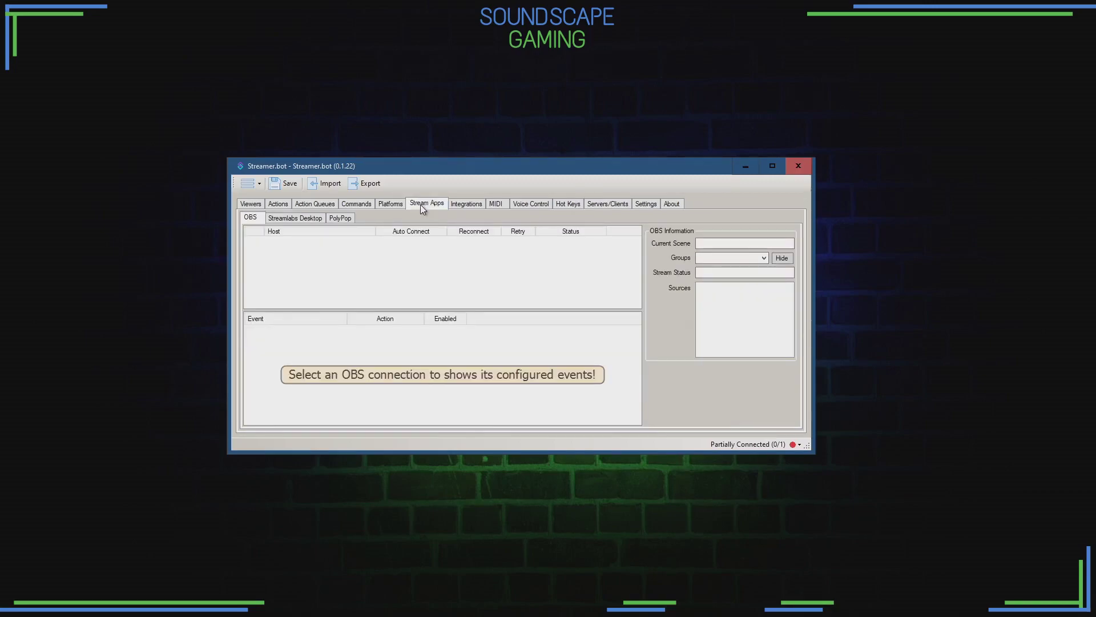
Step: Add an OBS v5.x connection with the pasted password, Auto Connect and Reconnect enabled
right_click(302, 256)
click(335, 265)
click(503, 227)
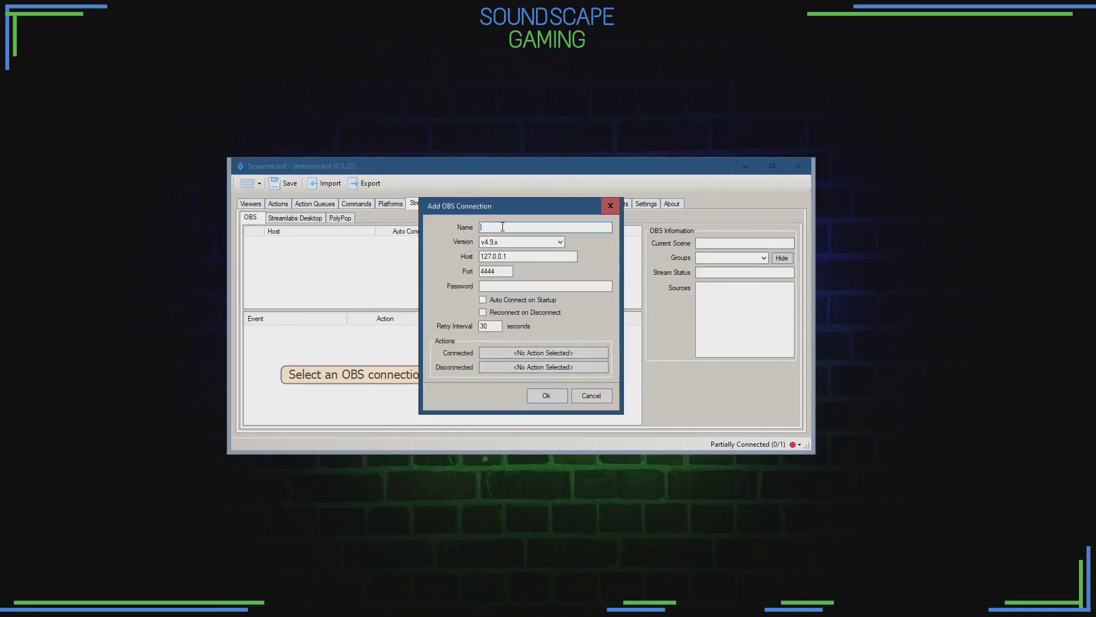
text(OBS)
click(558, 242)
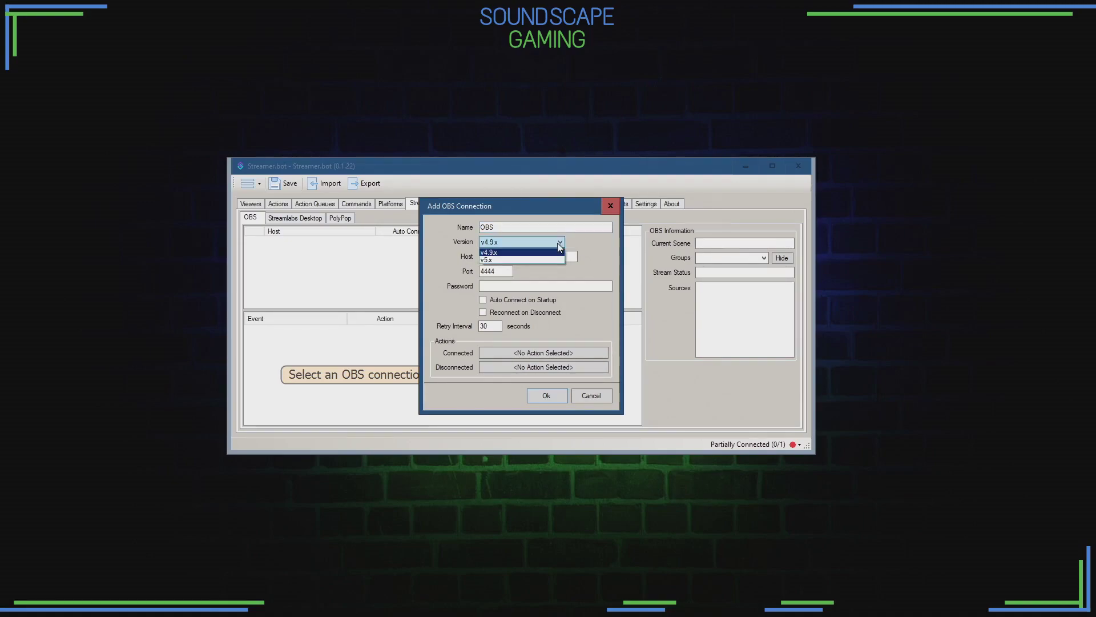
click(523, 260)
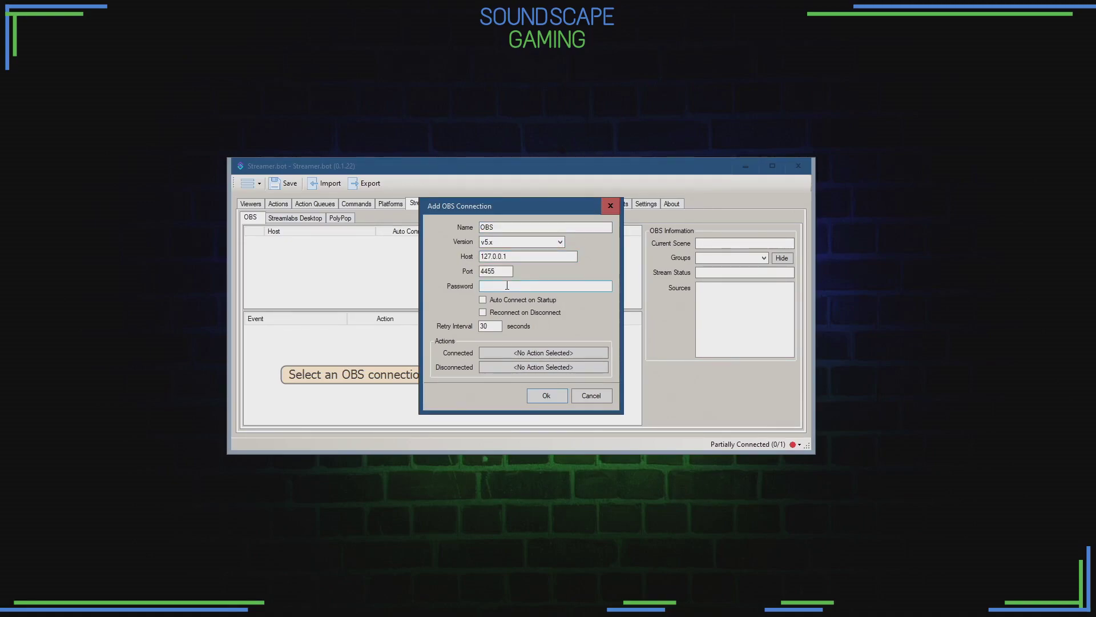
right_click(507, 286)
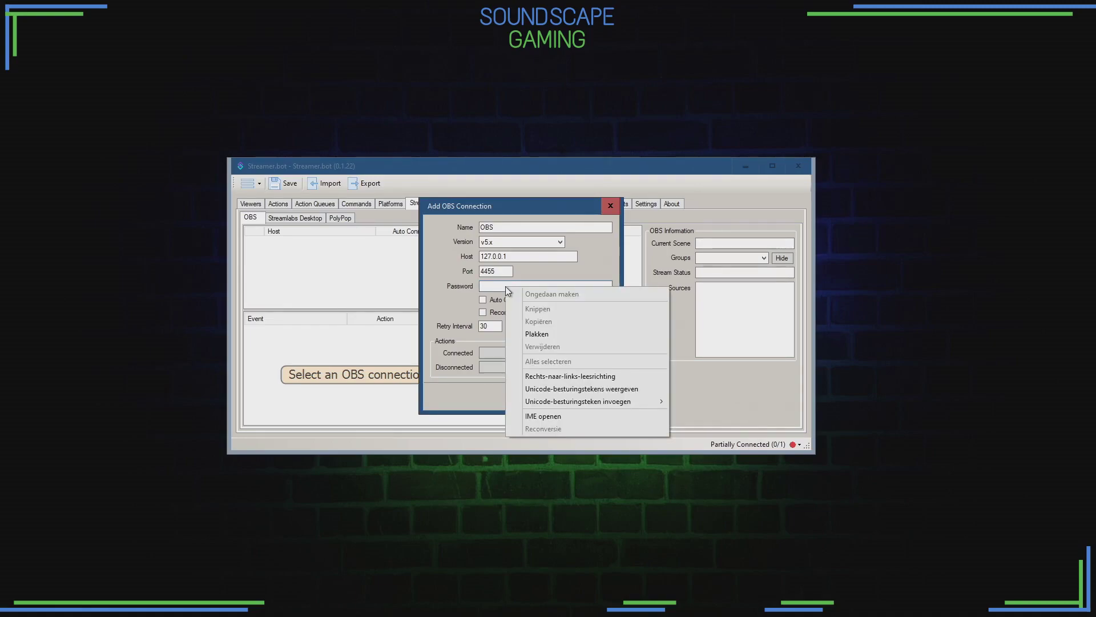
click(560, 336)
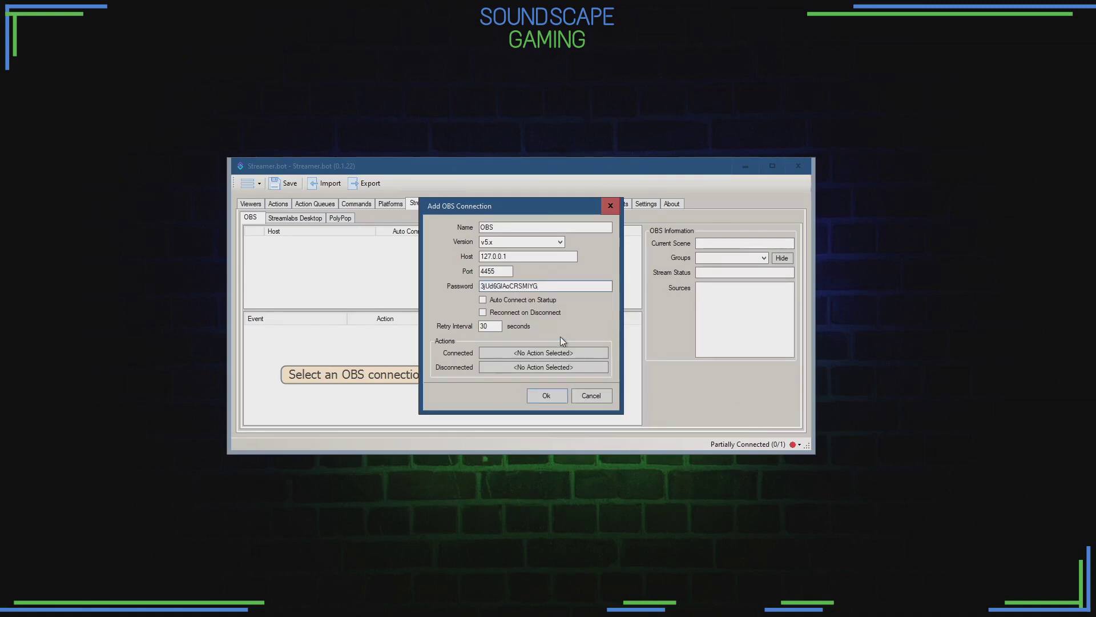
click(483, 300)
click(522, 314)
click(555, 395)
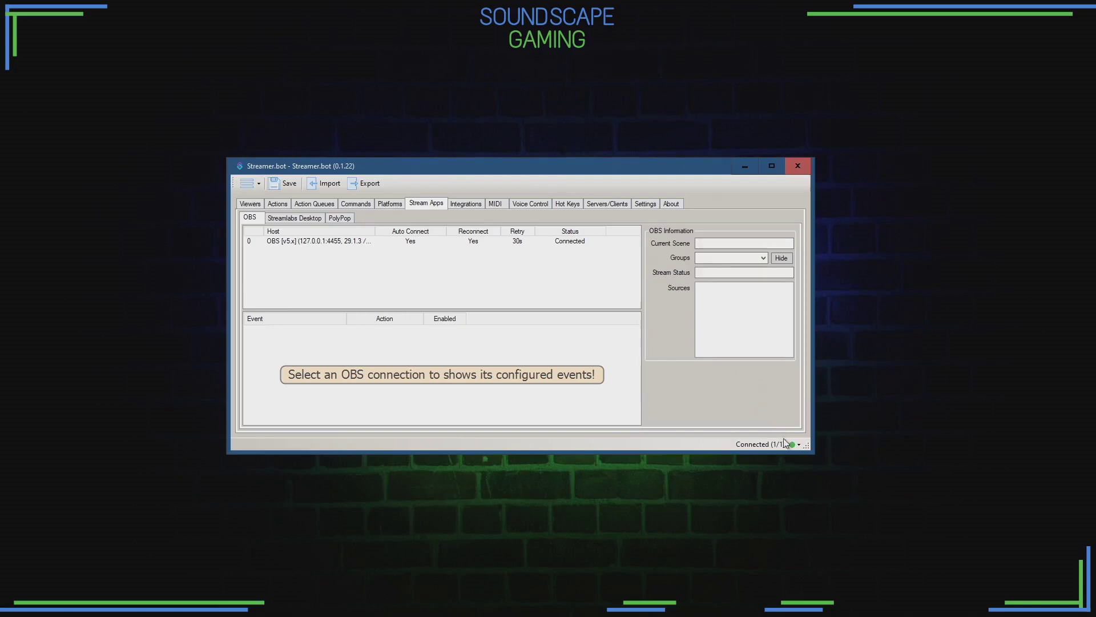
Step: Check that the OBS connection is active, then go to the Actions page
click(798, 446)
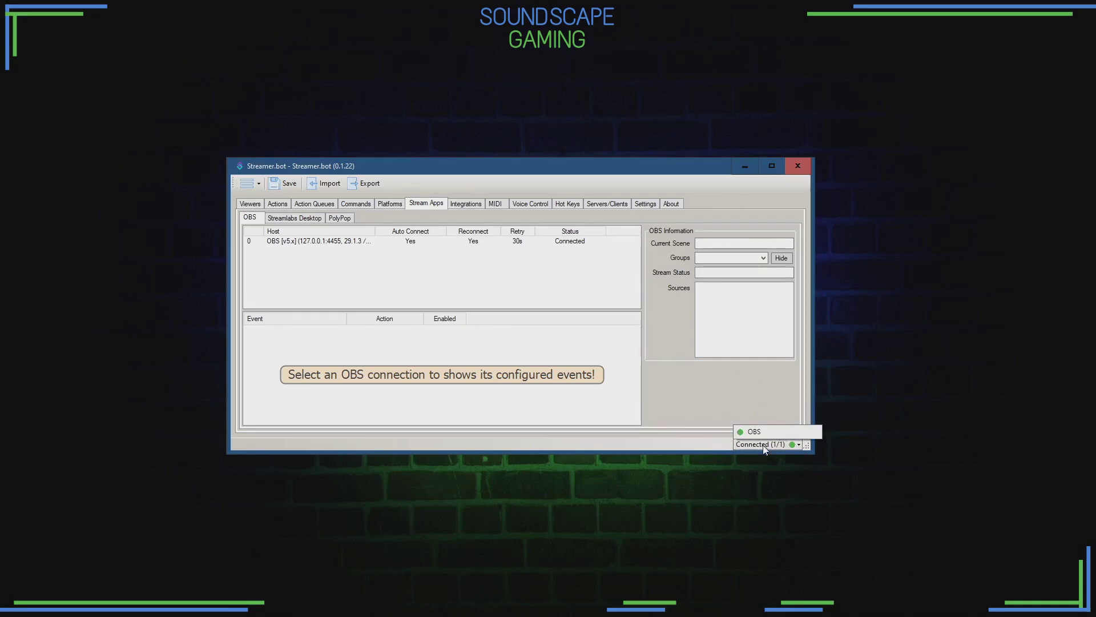
click(798, 445)
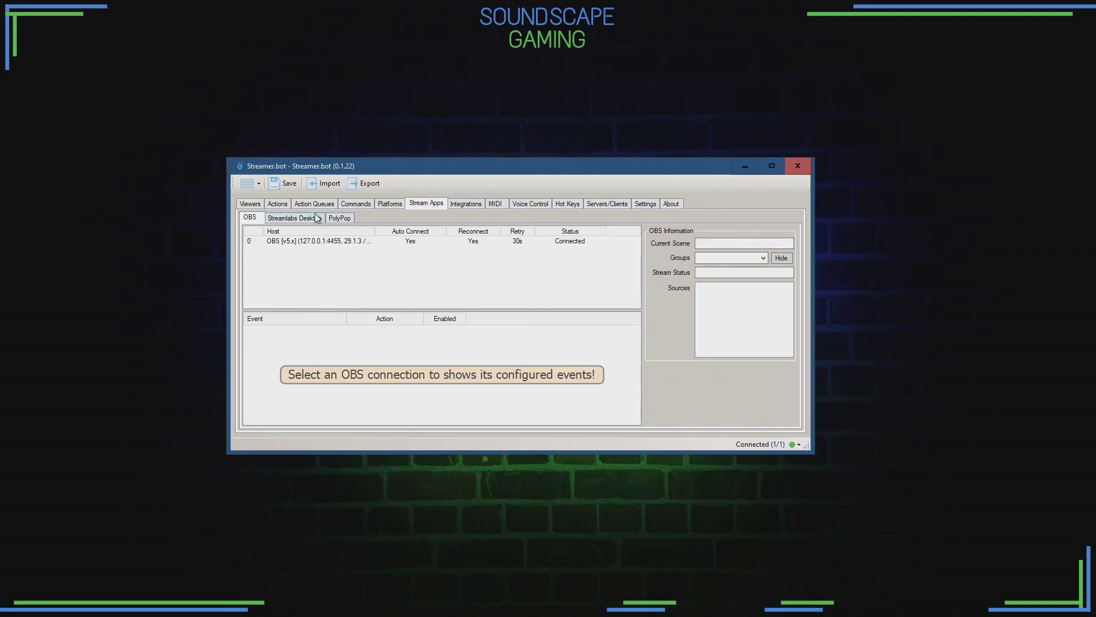
click(278, 205)
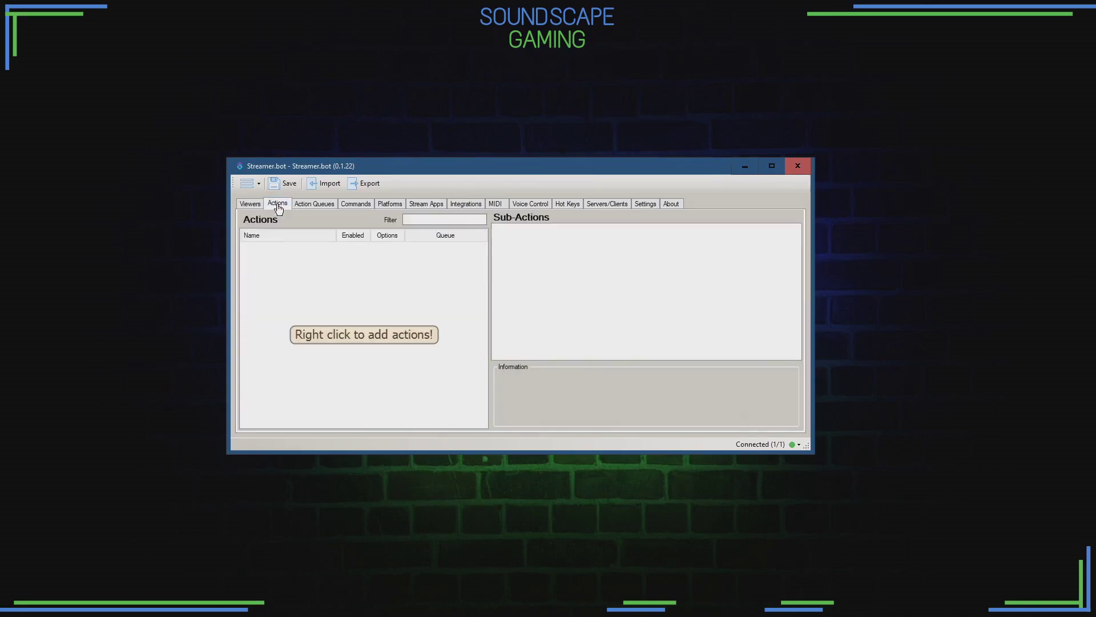
Step: Create a new action named ScreenShot in the group Buttons
right_click(325, 290)
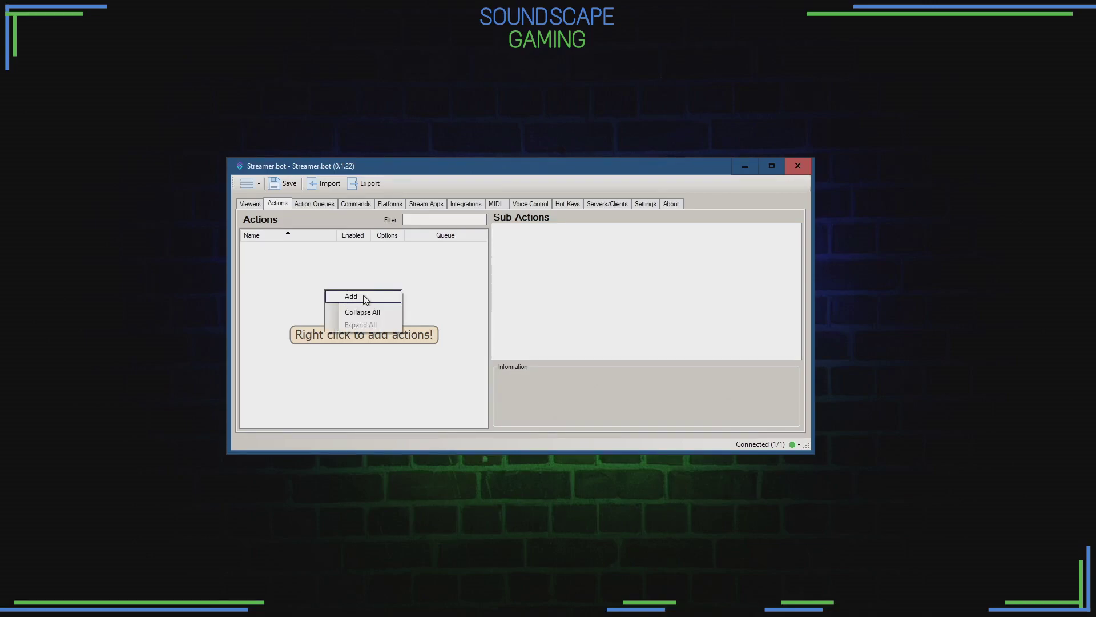
click(363, 296)
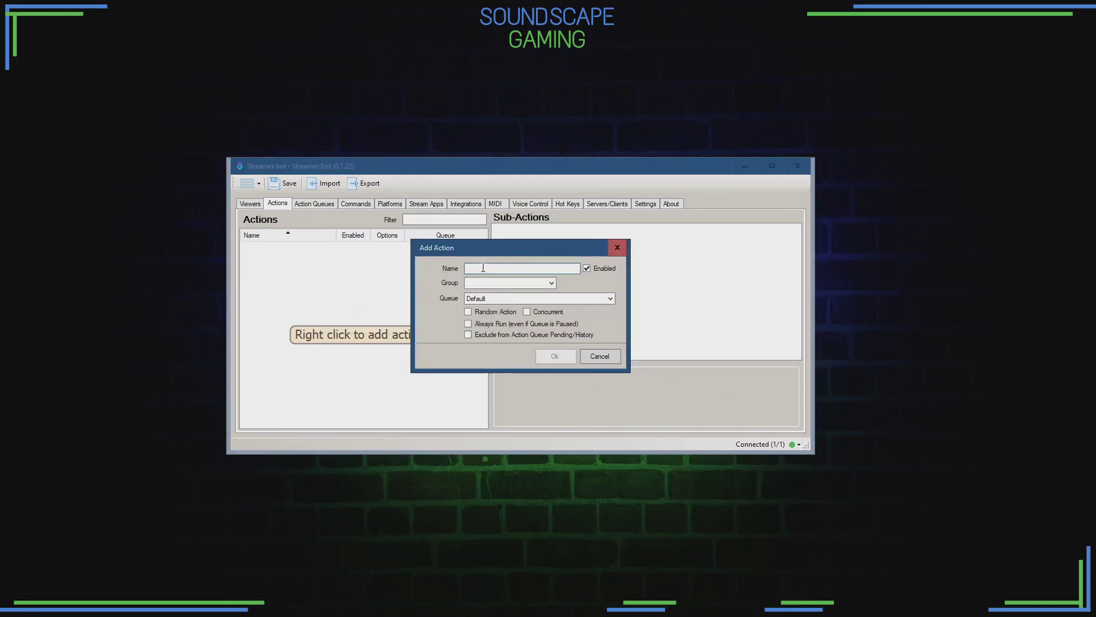
text(ScreenShot)
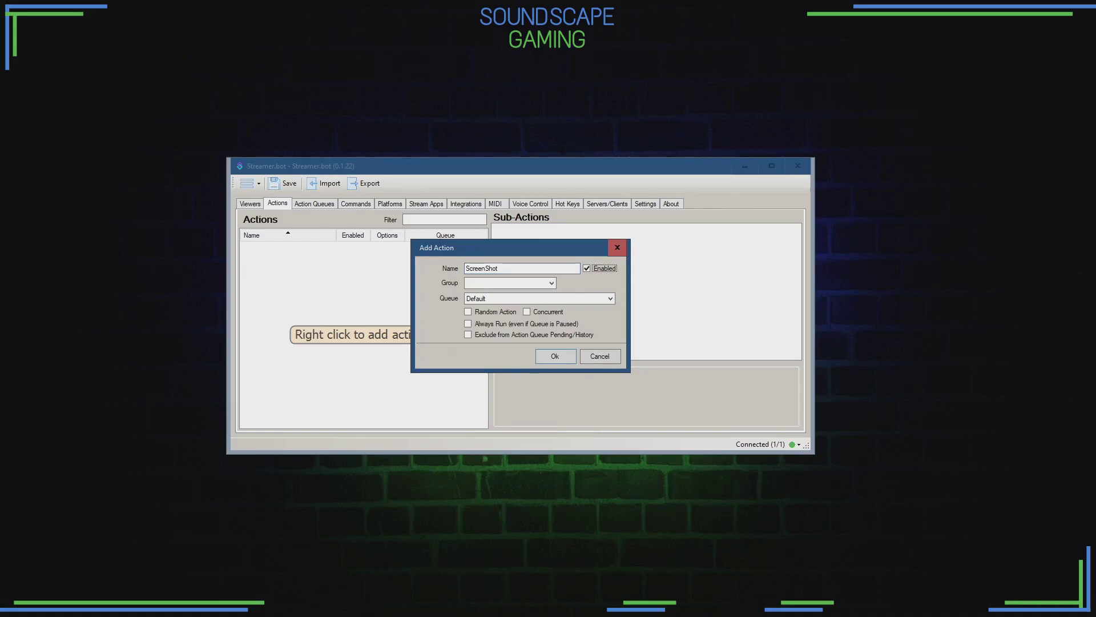
text(BButtons)
click(565, 358)
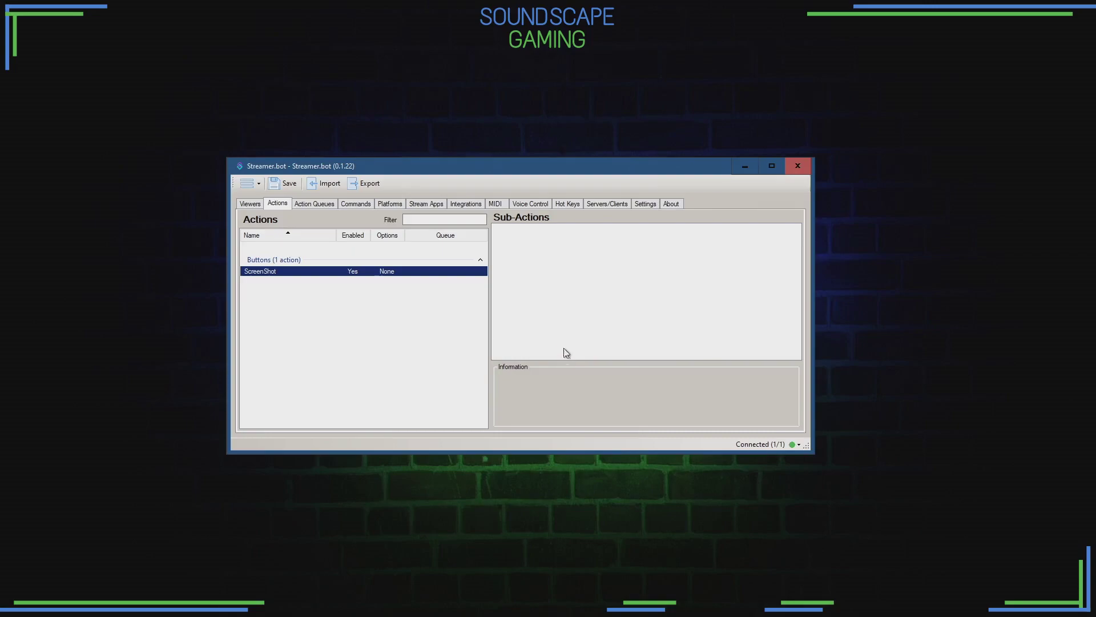
Step: Add a Core > C# > Execute C# Code sub-action to ScreenShot
click(554, 273)
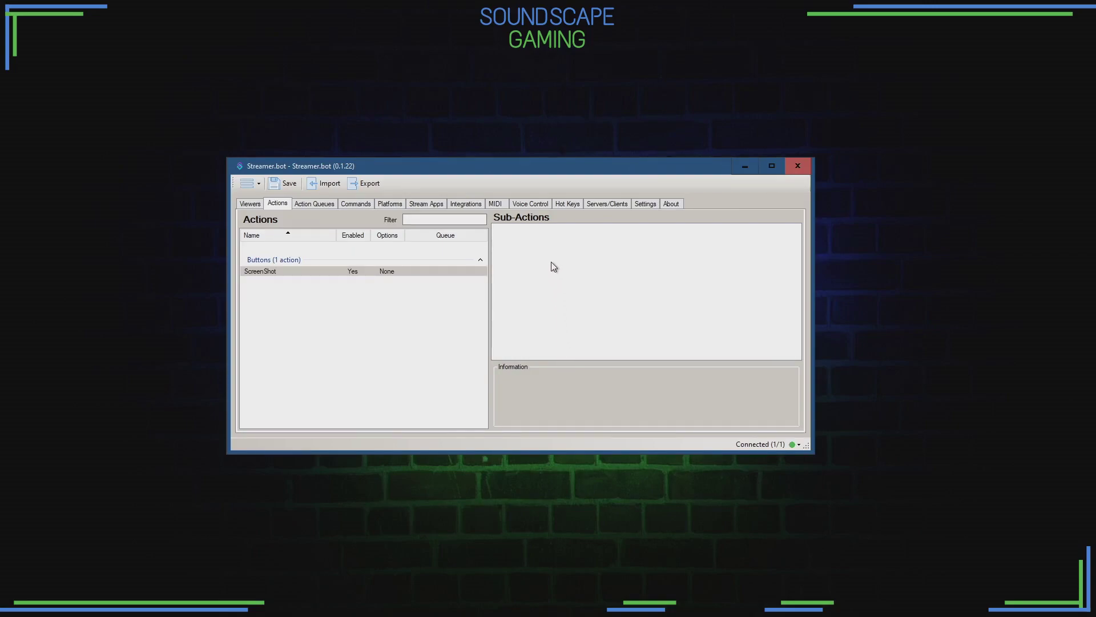
right_click(551, 262)
mouse_move(615, 317)
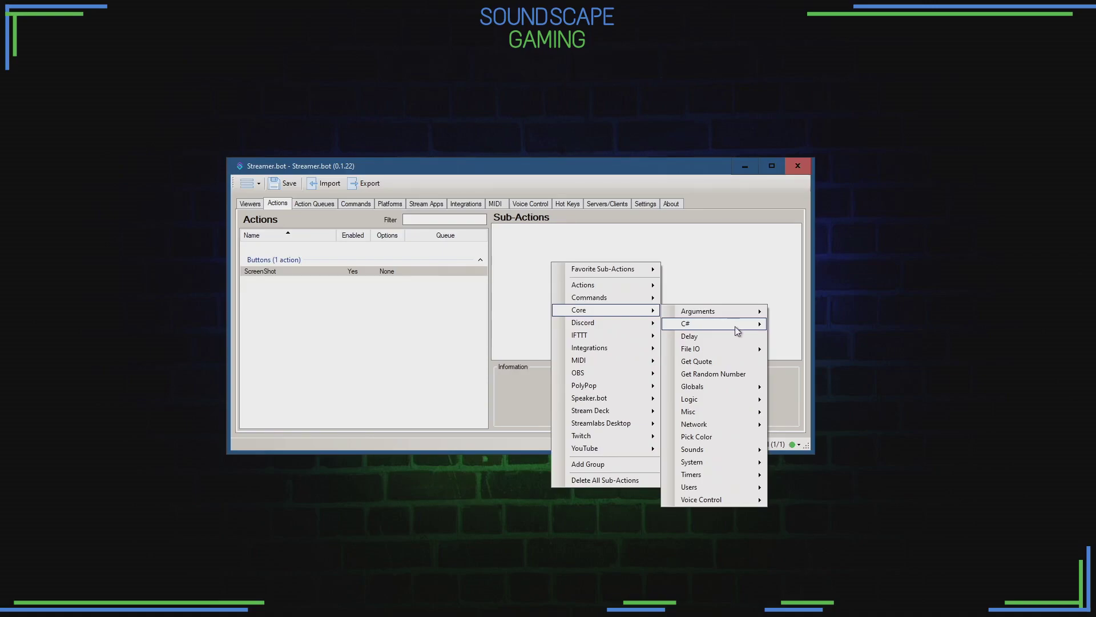
mouse_move(743, 330)
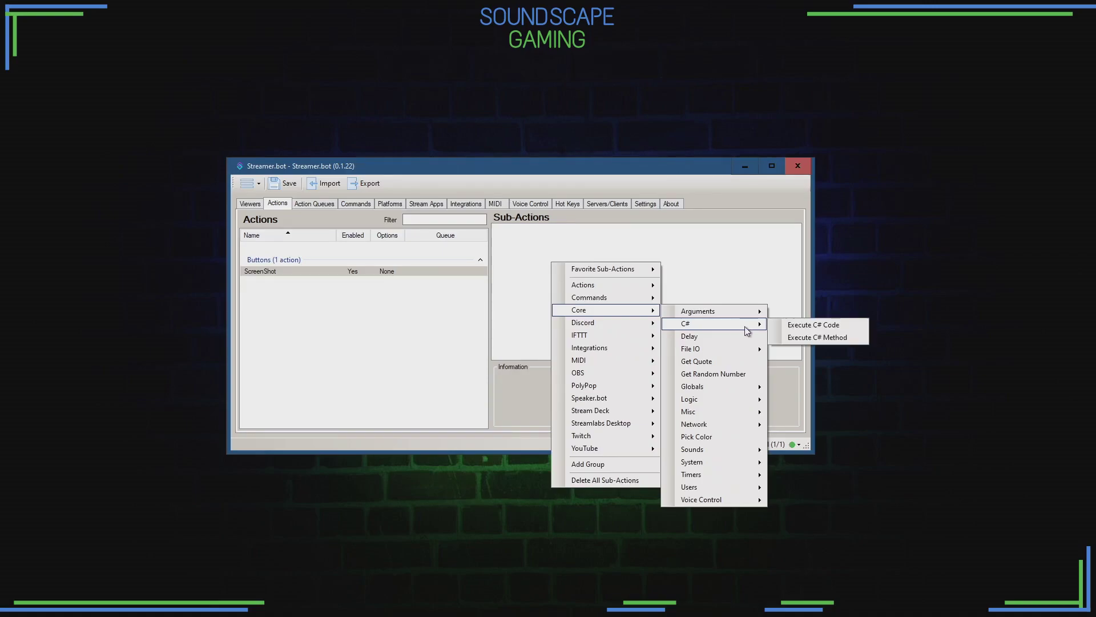
click(846, 325)
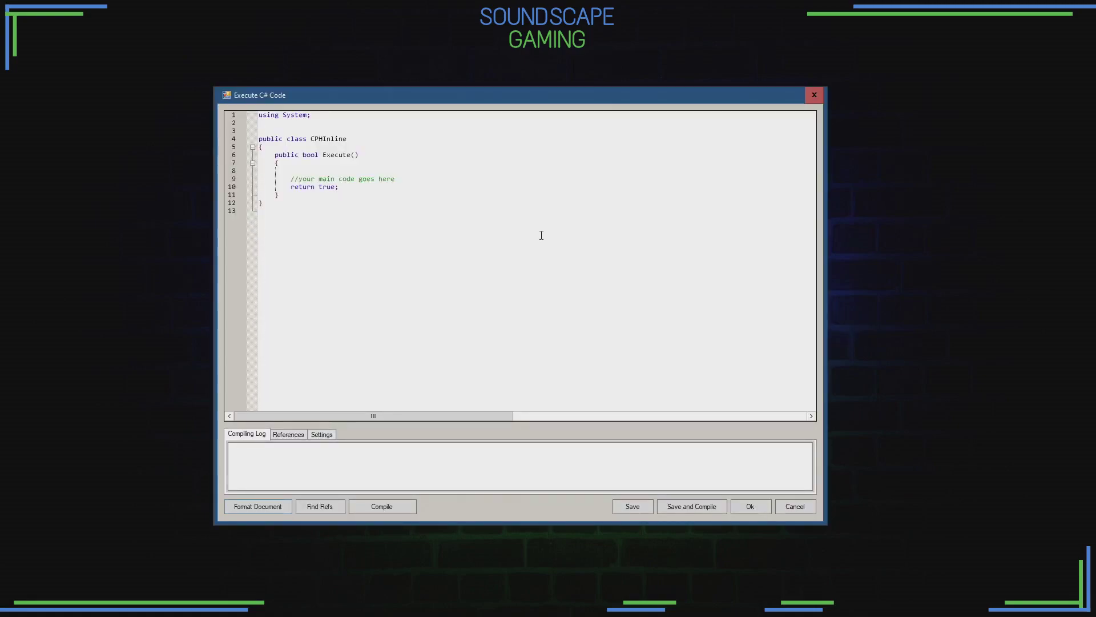
Step: Add 'using Newtonsoft.Json.Linq' below the using System line
click(340, 119)
key(Return)
text(usin)
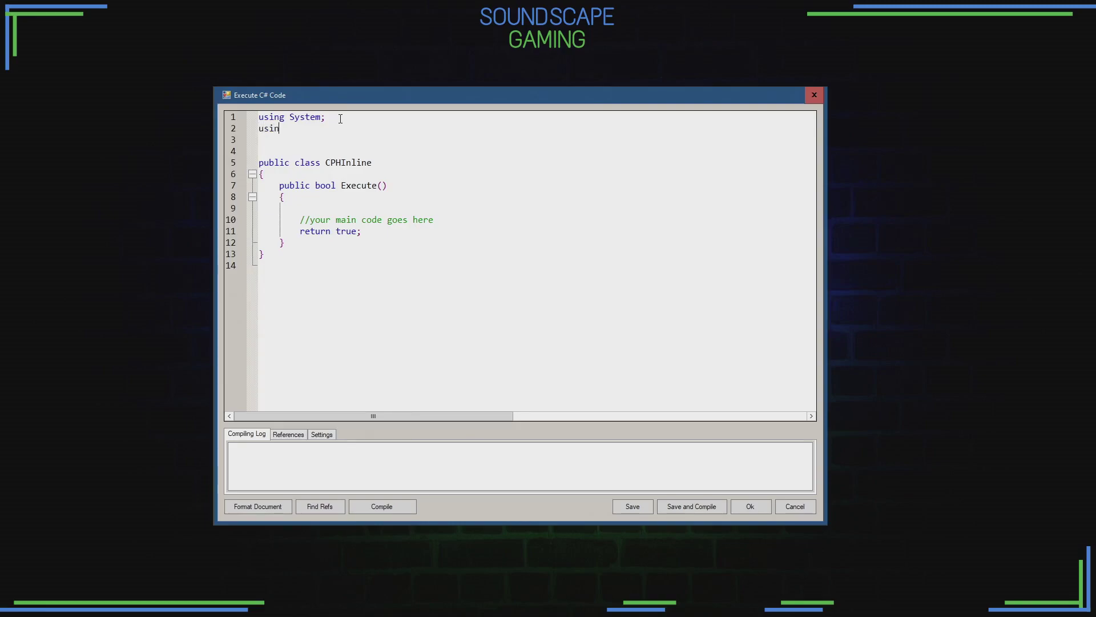
text(g Newtonsoft.Json.Linq;)
Step: Replace the placeholder comment with theDate = DateTime.Now and a formatted timeStamp string
drag(301, 221, 435, 222)
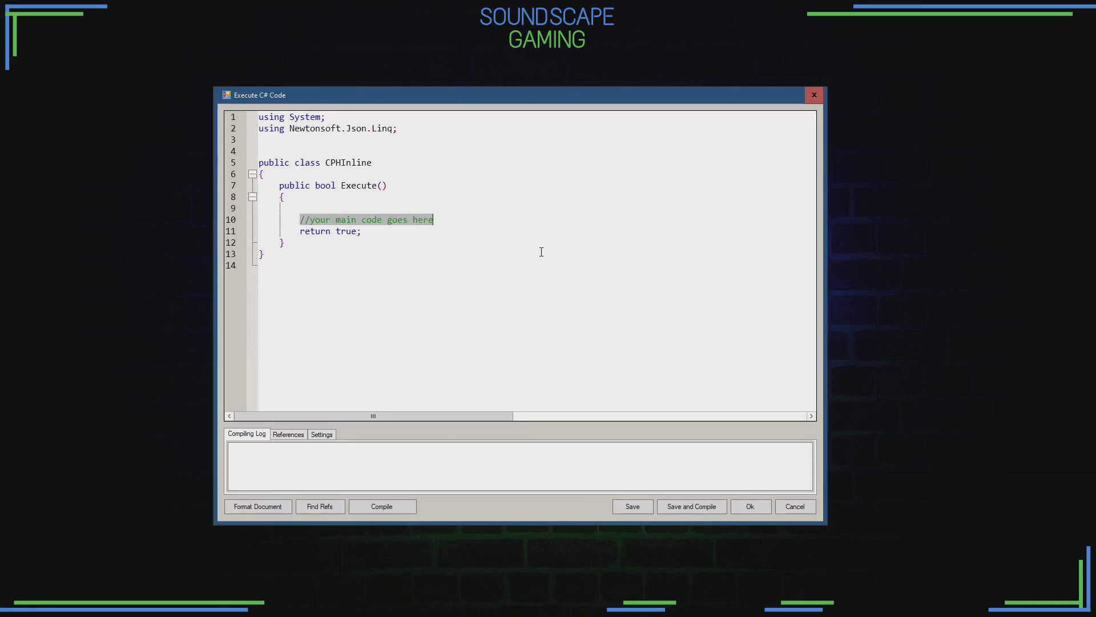
text(DateTime )
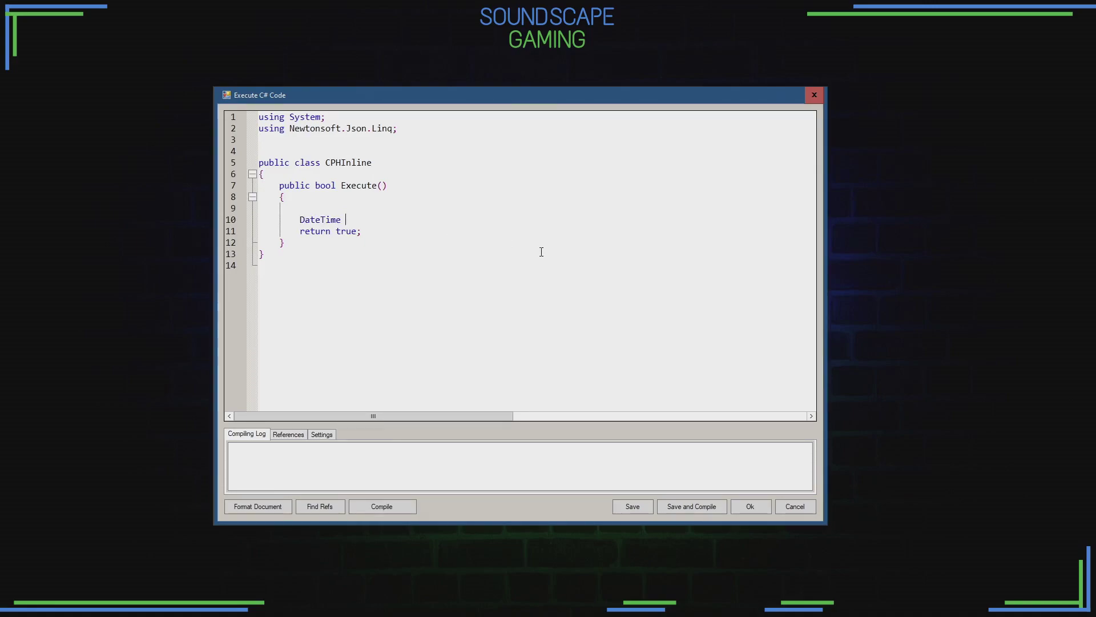
text(theDate = DateTime.Now)
key(Return)
key(Return)
key(Return)
key(Up)
key(Up)
key(Return)
text(st)
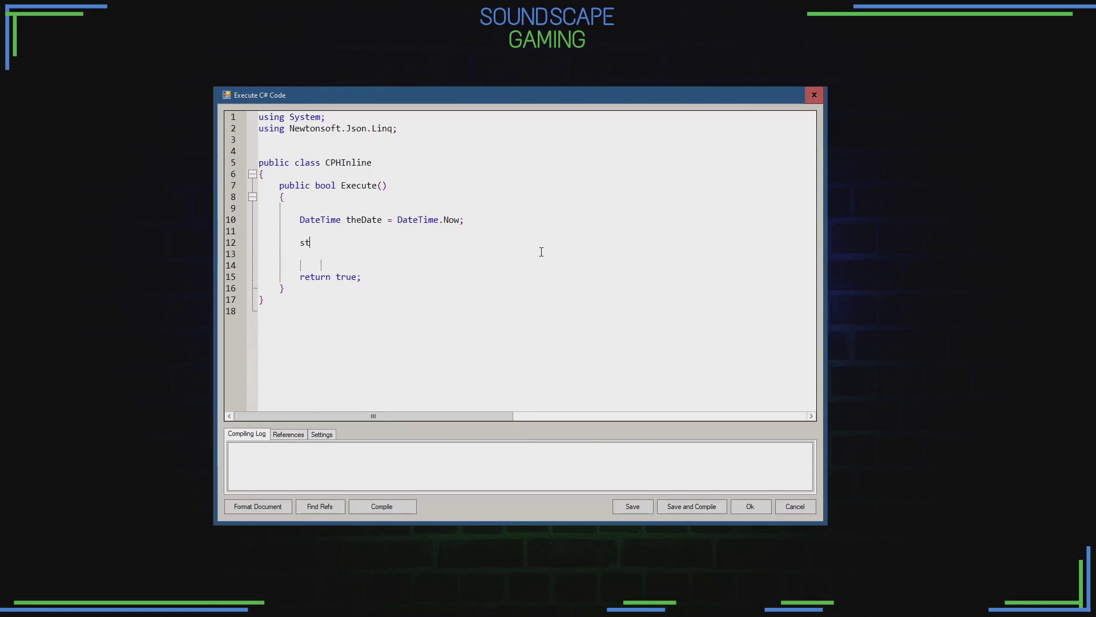
text(ring timeStamp = theDat)
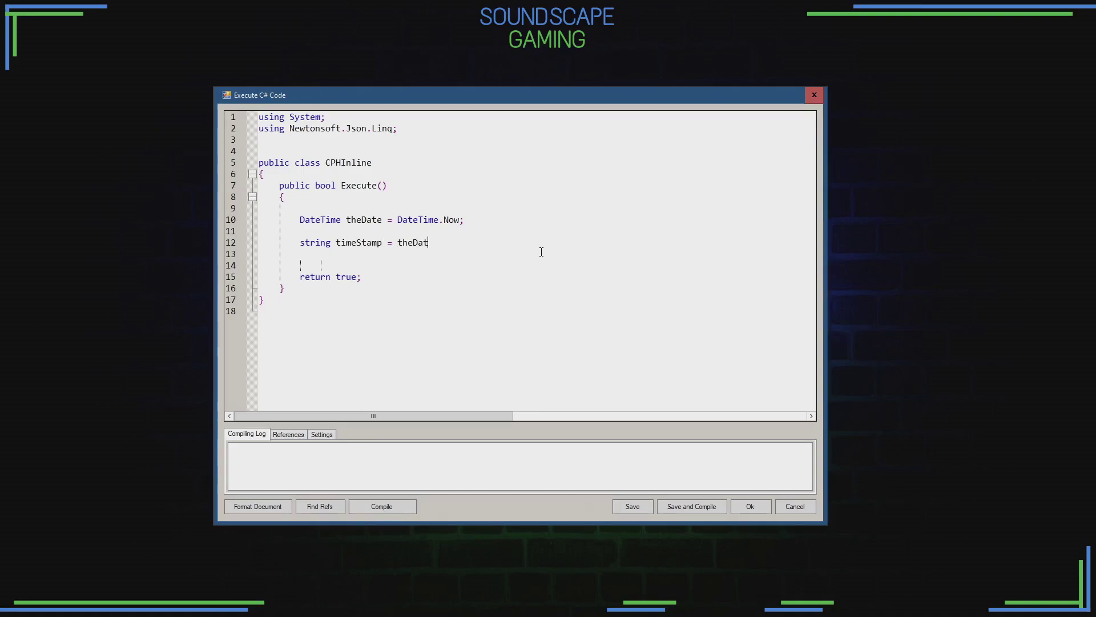
text(e.ToString())
key(Delete)
key(Delete)
key(BackSpace)
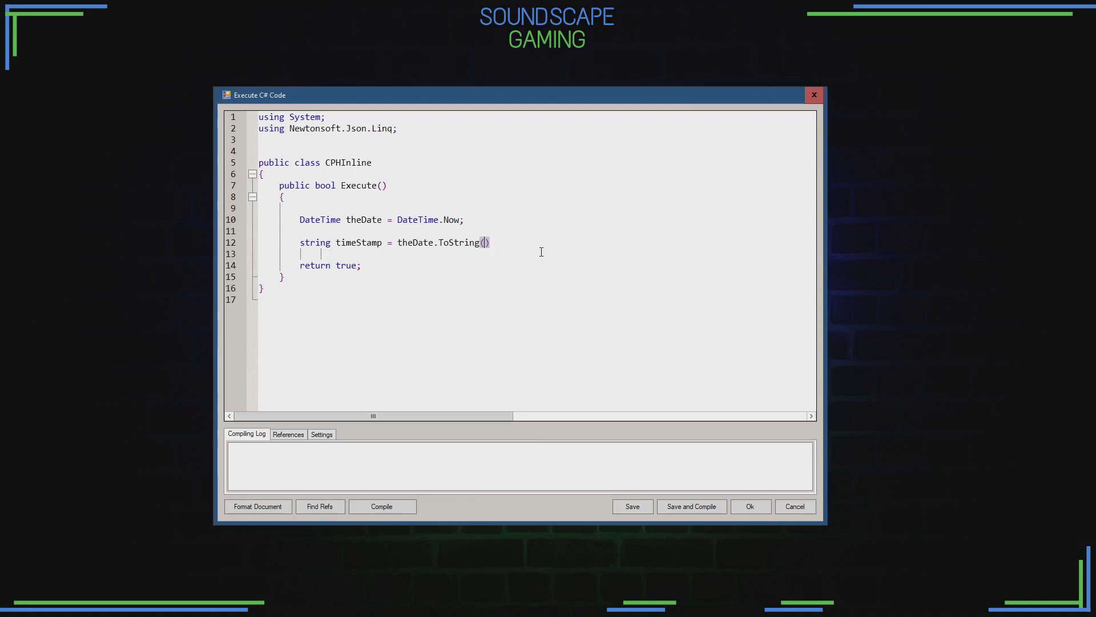
text("yyyy)
text("+")
text(-"+")
text(MM"+")
text(-"+")
text(dd"+")
text(_"+")
text(HH"+)
text("-")
text(+"mm)
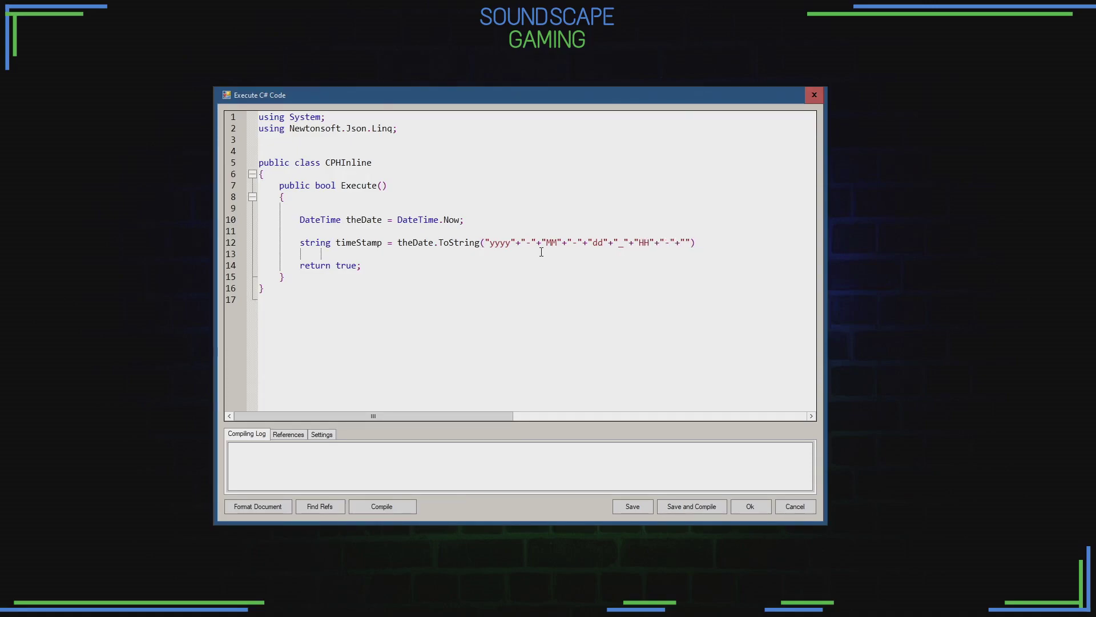
text("+"-"+")
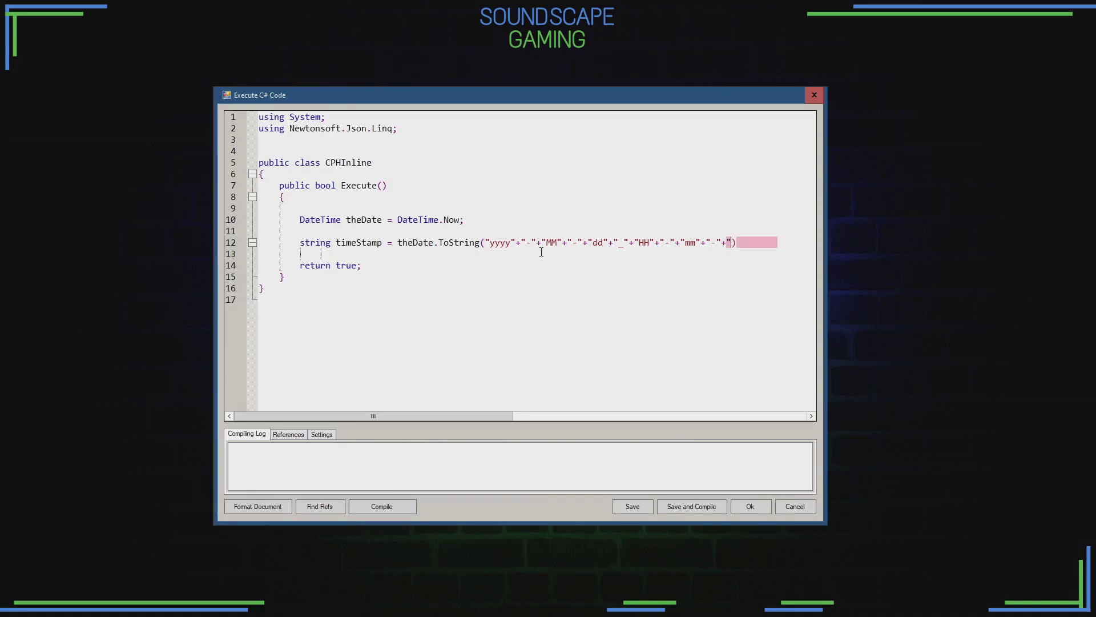
text(ssff"))
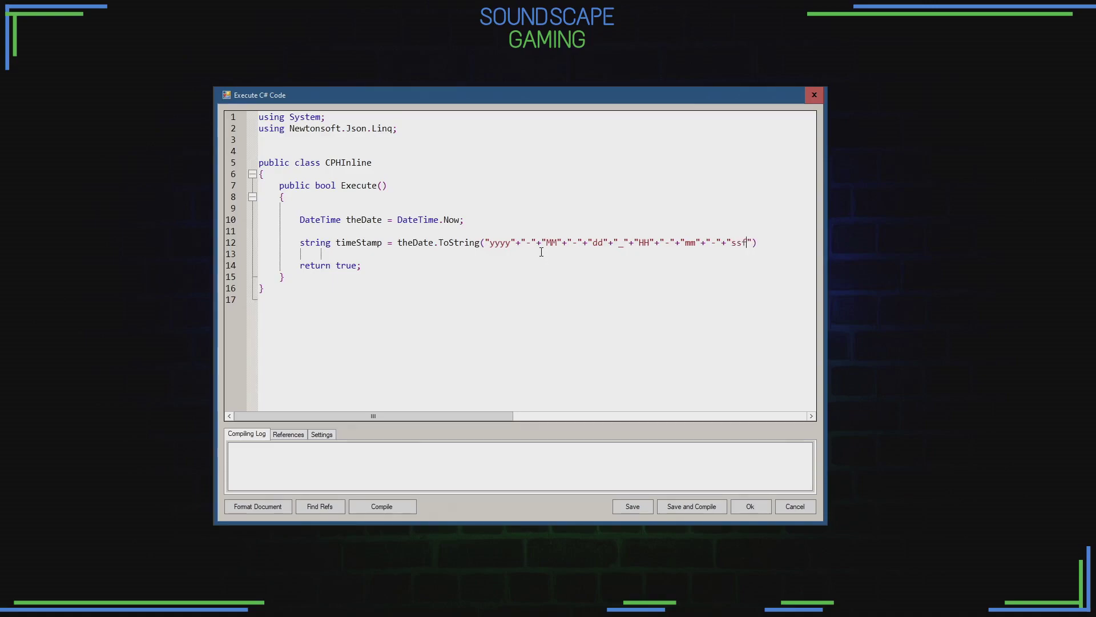
text(;)
Step: Declare 'JObject req = new Jobject();' and start a req[""] assignment line
key(Return)
text(JObject)
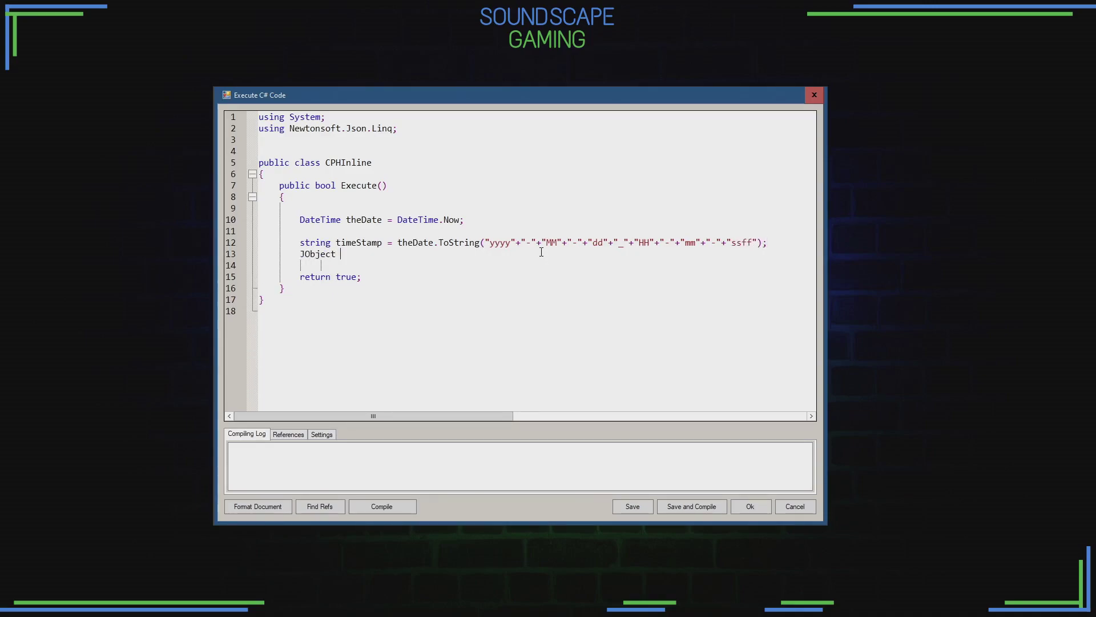
text( req = new Jobject();)
key(Return)
key(Return)
text(req)
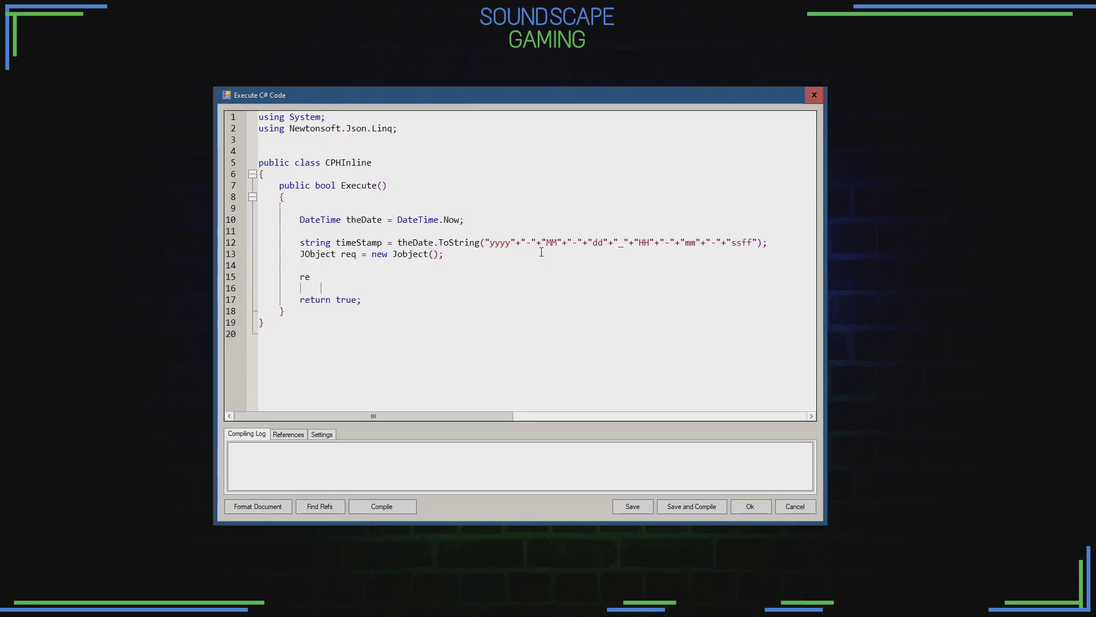
text([]"")
key(Right)
Step: Duplicate the req assignment line several times as templates for the request fields
drag(367, 276, 300, 277)
right_click(314, 275)
click(343, 318)
click(386, 277)
key(Return)
key(ctrl+v)
key(Return)
key(ctrl+v)
key(Return)
key(ctrl+v)
key(Return)
key(ctrl+v)
key(Return)
key(ctrl+v)
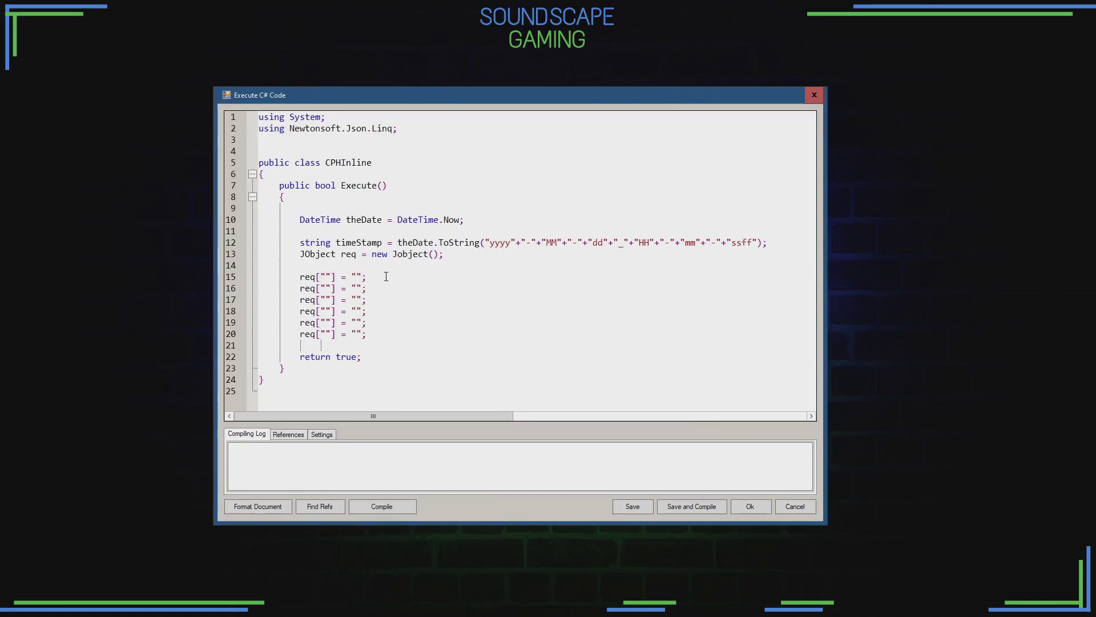
key(Left)
key(BackSpace)
key(BackSpace)
key(Up)
key(Delete)
key(Delete)
key(Up)
key(shift+Right)
key(shift+Right)
key(Delete)
Step: Fill in sourceName 'Your-SourceName-In-OBS', imageFormat 'png' and imageFilePath 'C:/YOURPATH/'+timeStamp+'.png'
click(321, 277)
text(sourc)
text(eName)
text(Your-Sourc)
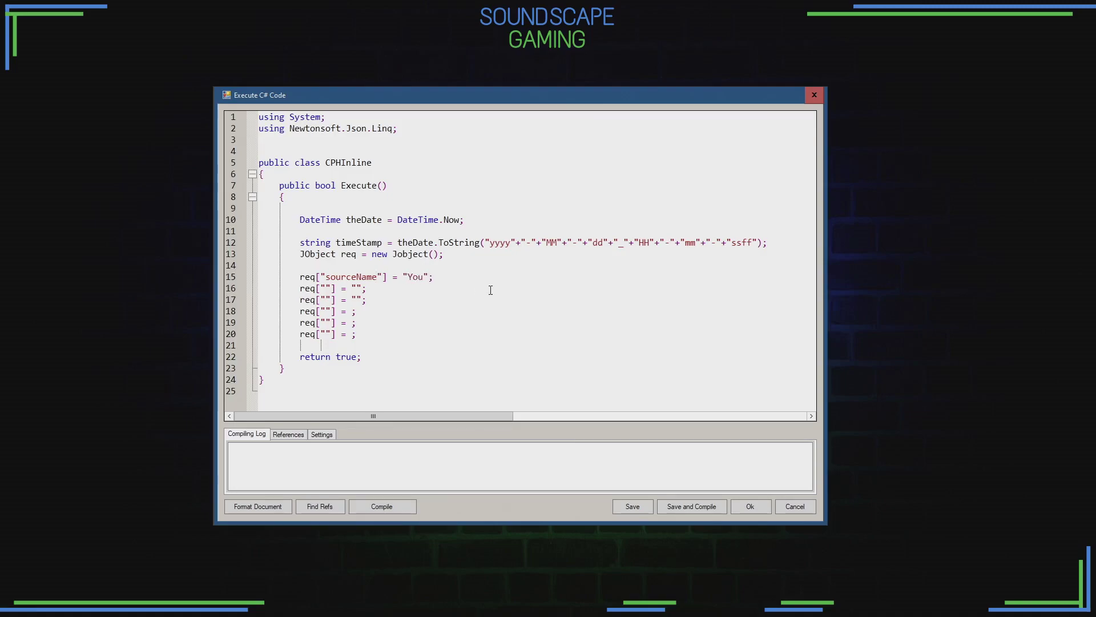
text(eName)
text(-In-OBS)
text(imageFormat)
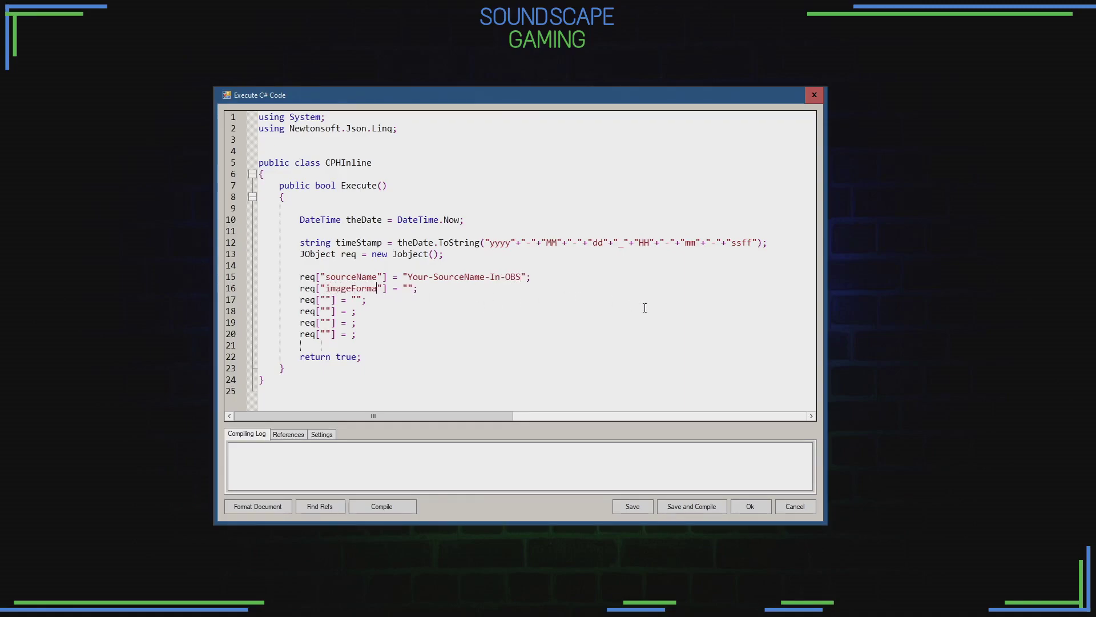
key(End)
key(Left)
key(Left)
text(pngimageFilePa)
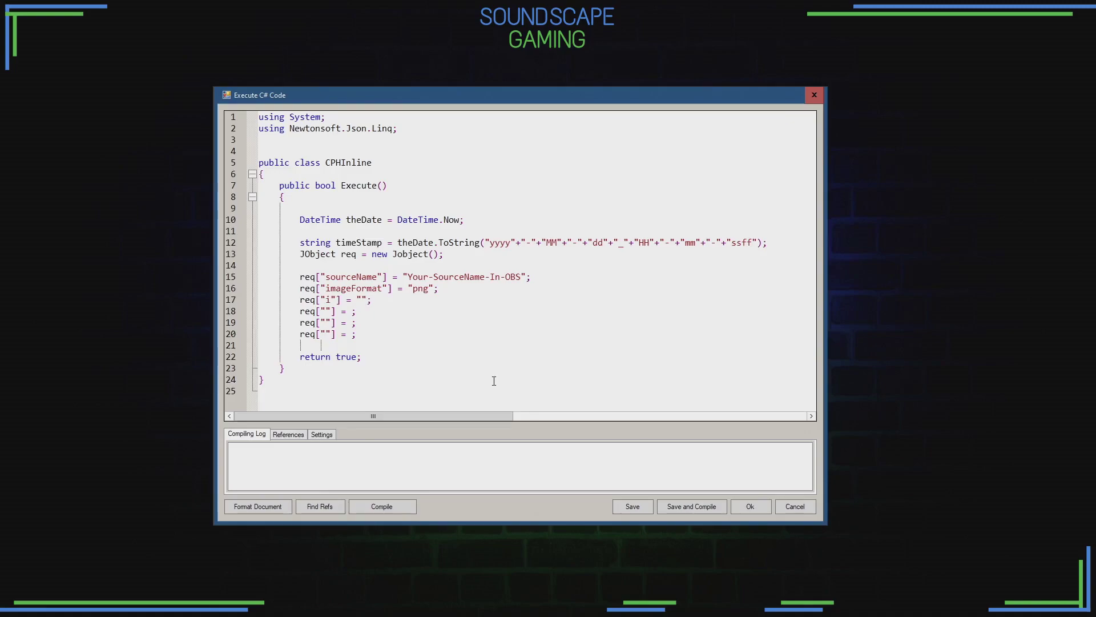
text(th)
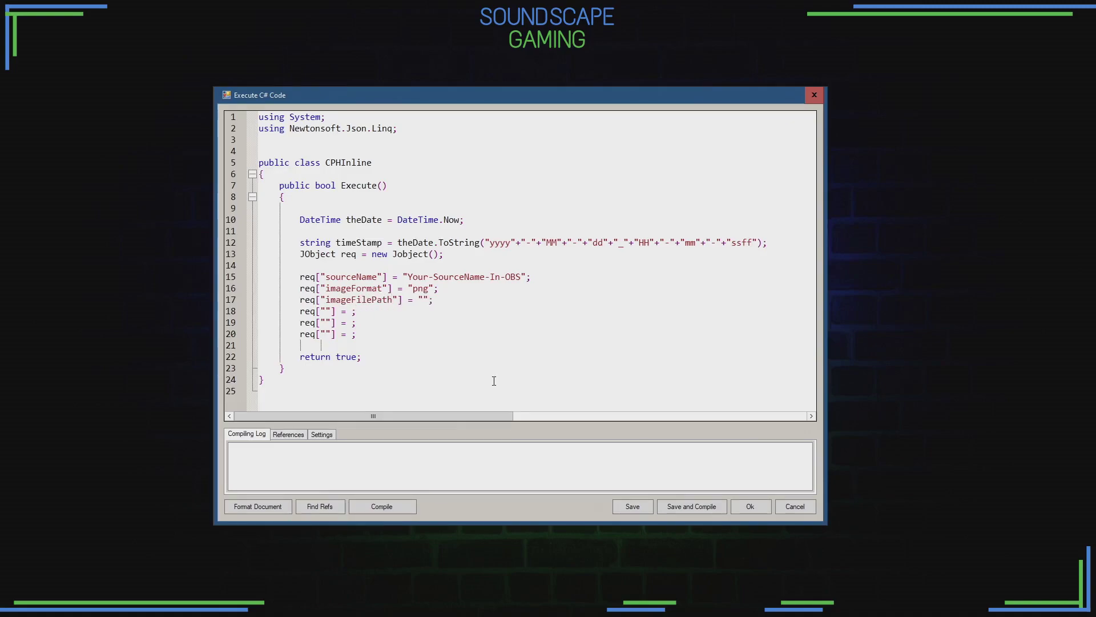
text(C:/YOURPATH/)
text(+timeStam)
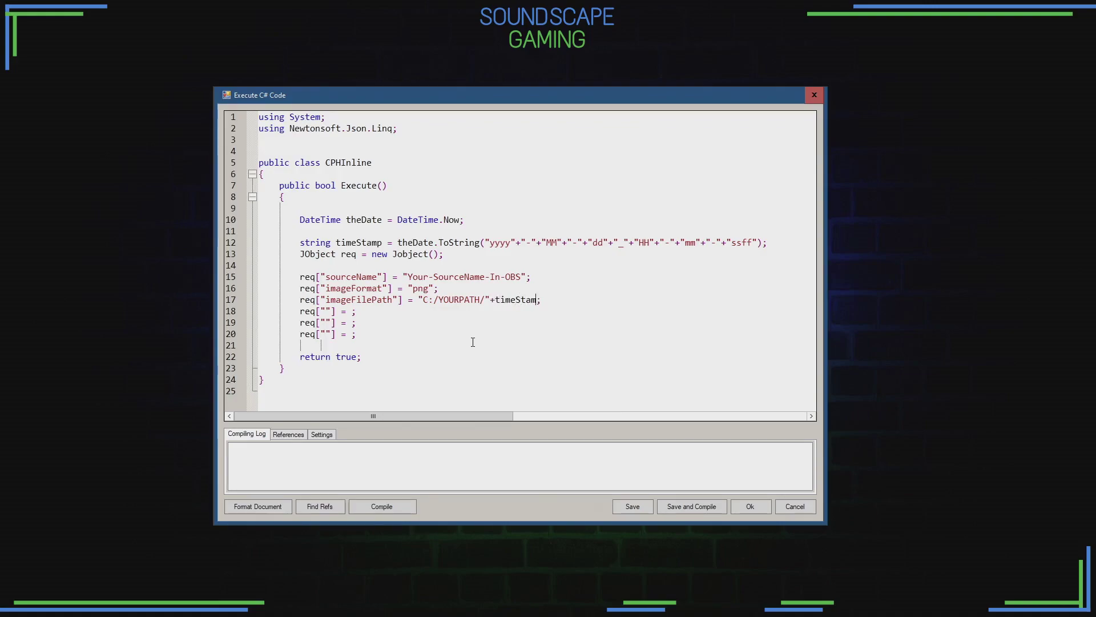
text(p+".p"ng)
Step: Highlight timeStamp in the file path and its definition on line 12 to verify it
key(Left)
key(Left)
key(Left)
key(Left)
key(Left)
key(Left)
key(Left)
key(Left)
key(Left)
key(Left)
key(Left)
key(Left)
key(Left)
key(Left)
key(Left)
key(shift+Right)
key(shift+Right)
key(shift+Right)
key(shift+Right)
key(shift+Right)
key(shift+Right)
key(shift+Right)
key(shift+Right)
key(shift+Right)
key(Up)
key(Up)
key(Up)
key(Up)
key(Up)
key(Home)
key(ctrl+Right)
key(shift+Right)
key(shift+Right)
key(shift+Right)
key(shift+Right)
key(shift+Right)
key(shift+Right)
key(shift+Right)
key(shift+Right)
key(shift+Right)
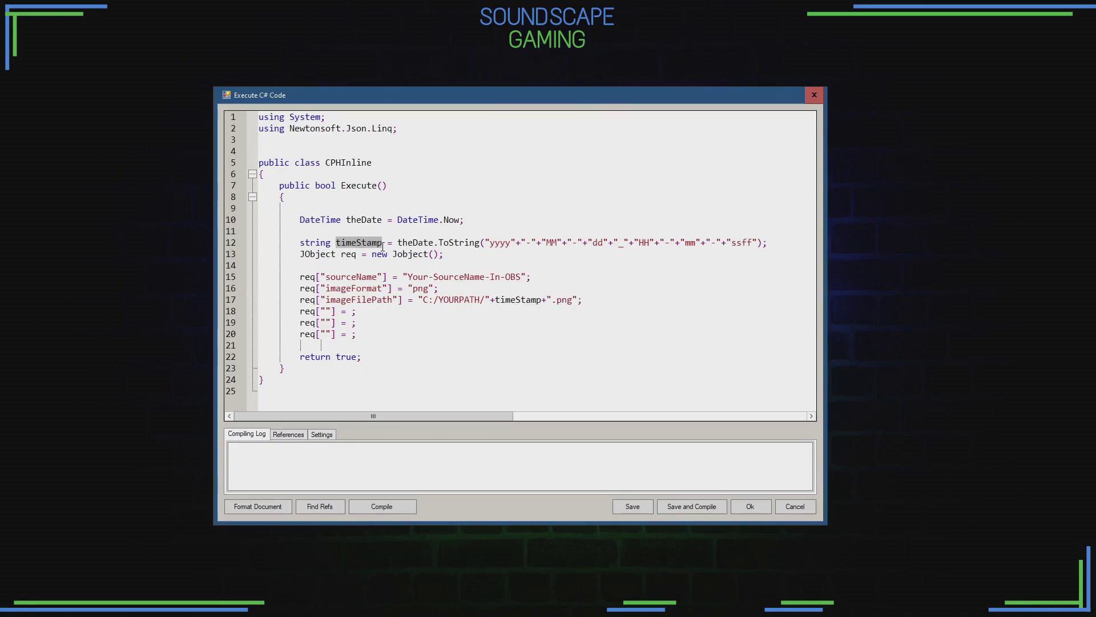
drag(494, 301, 542, 301)
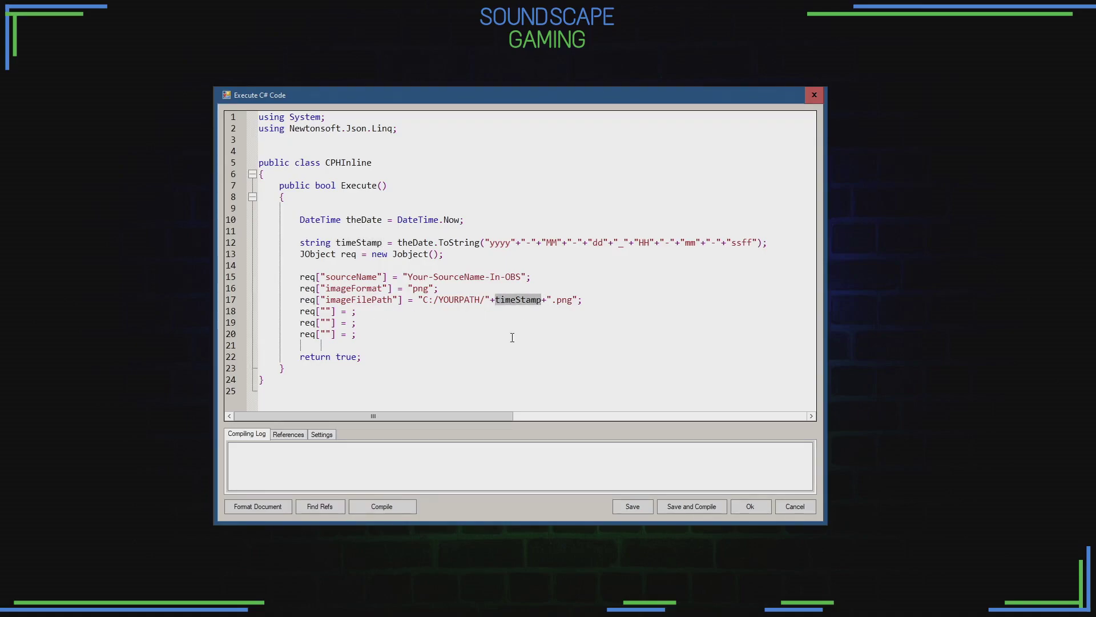
Step: Set imageWidth 1920, imageHeight 1080 and imageCompressionQuality 89.5, commented as roughly 3mb screenshots
click(326, 311)
text(imageW)
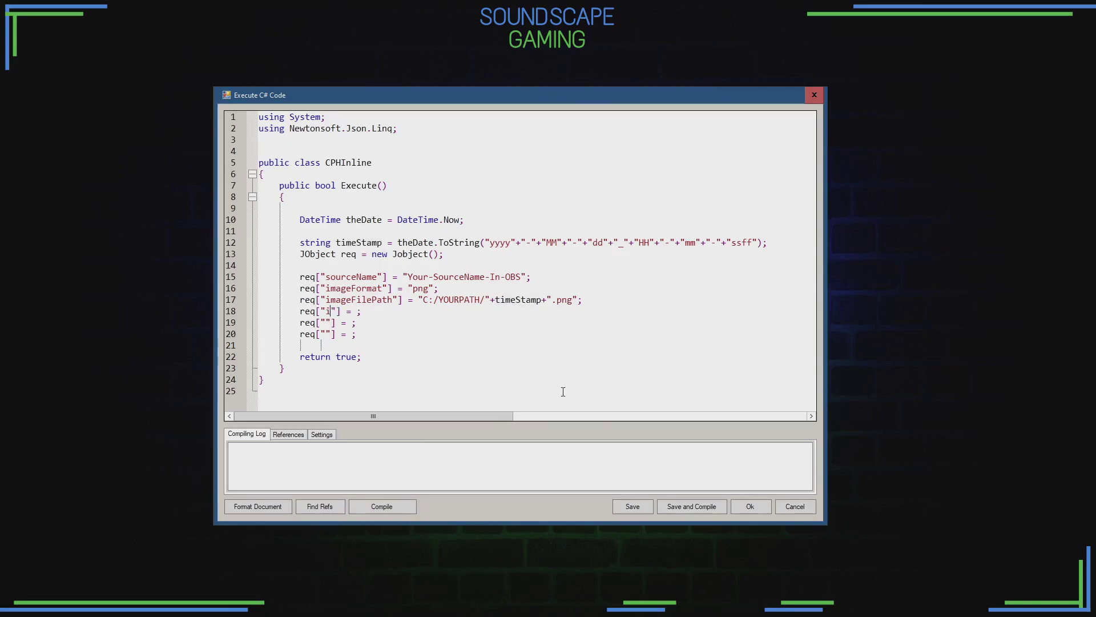
text(idth"] = )
text(1920;         req[")
text(imageHeight)
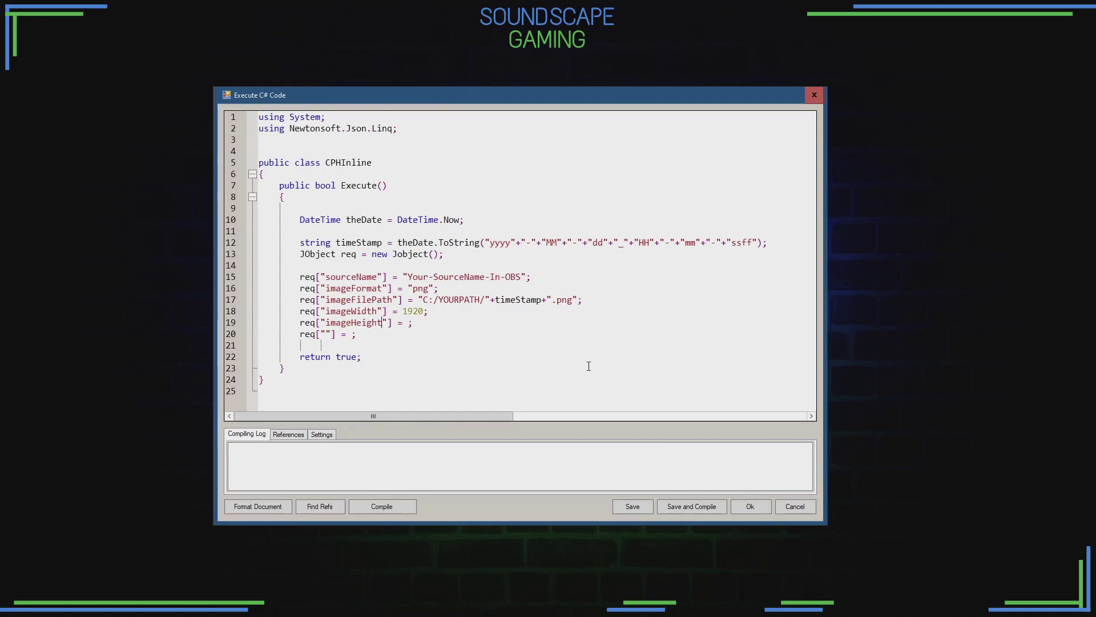
click(408, 323)
text(1080)
text(imageCompre)
text(ssionQua)
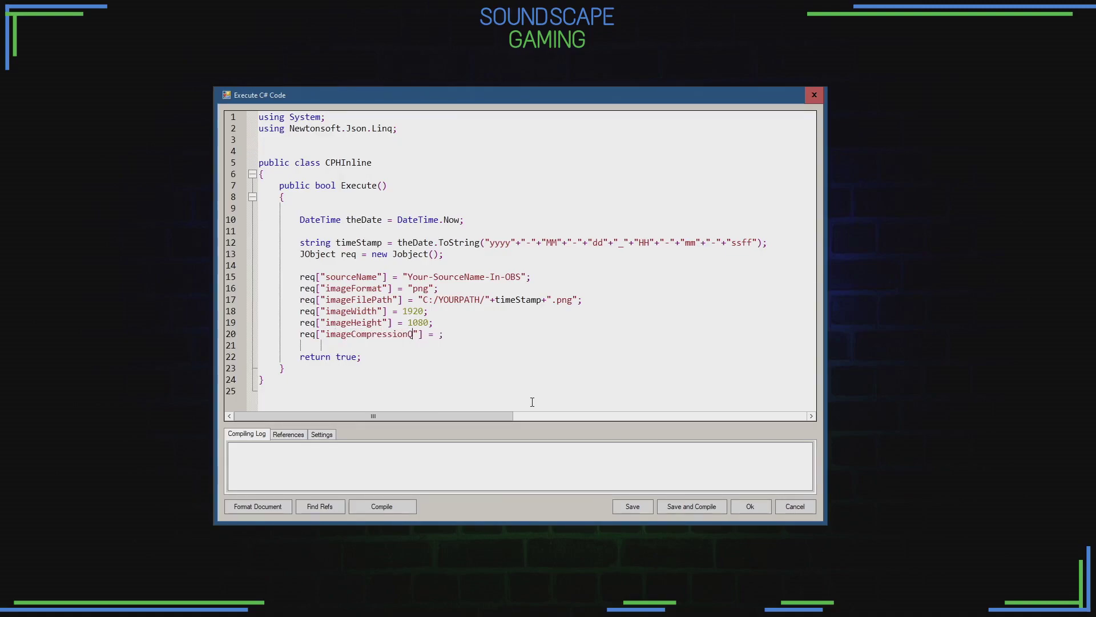
text(lity)
text(89)
text( //89/)
key(BackSpace)
text(.5 makes for a screen)
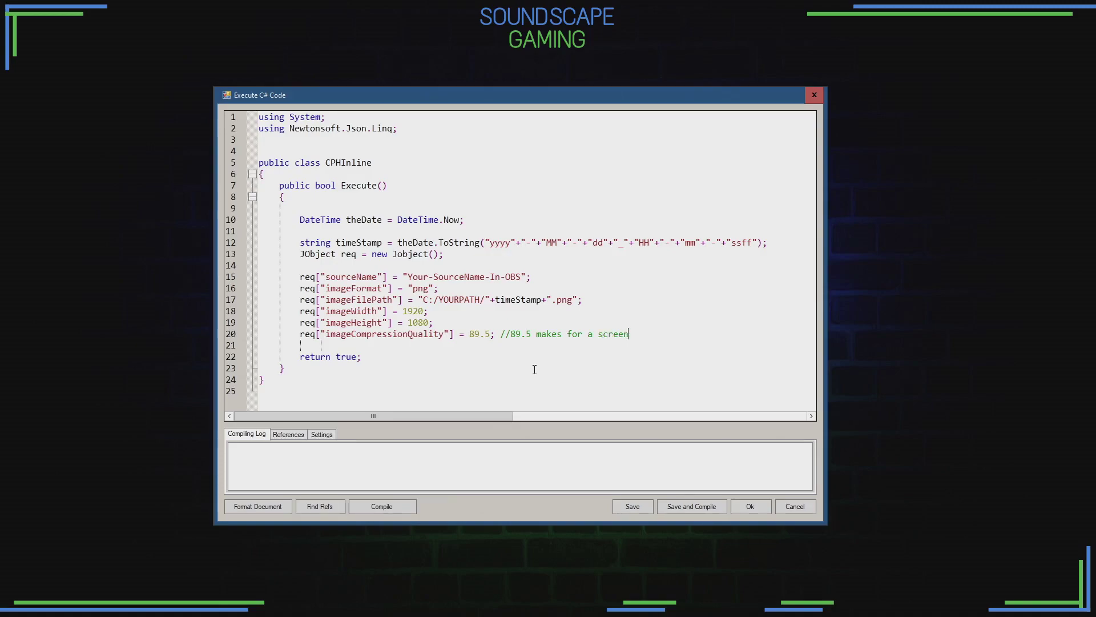
text(shot of aprox. 3mb)
Step: Insert a CPH.ObsSendRaw call with request type "SaveSourceScreenshot"
key(Return)
key(Return)
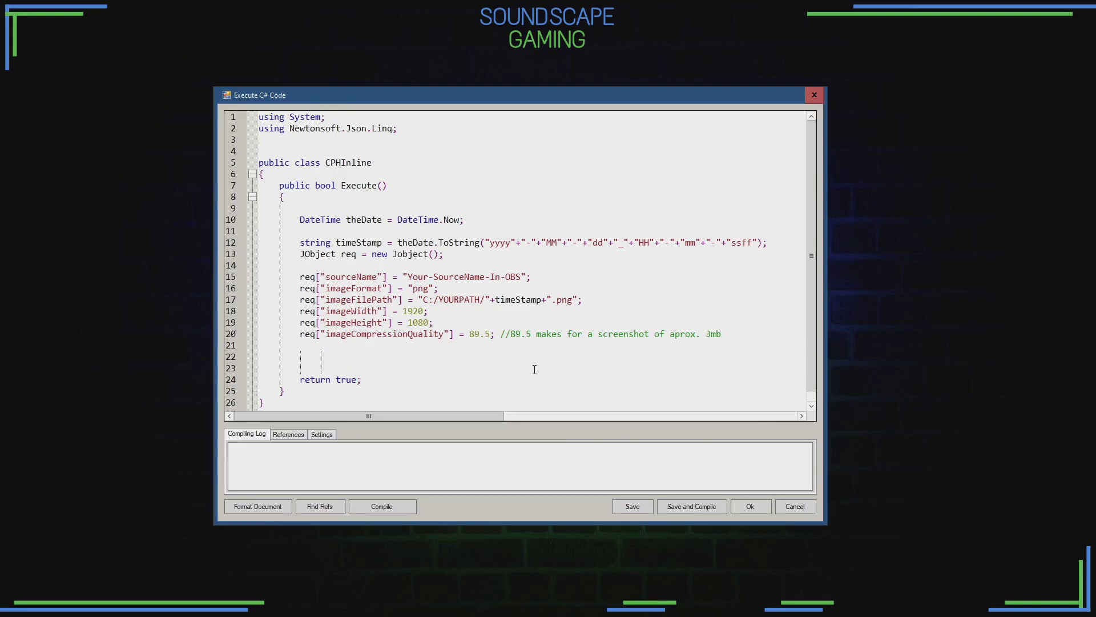
text(CPH.ObsSendRaw(requestType, data, connection)
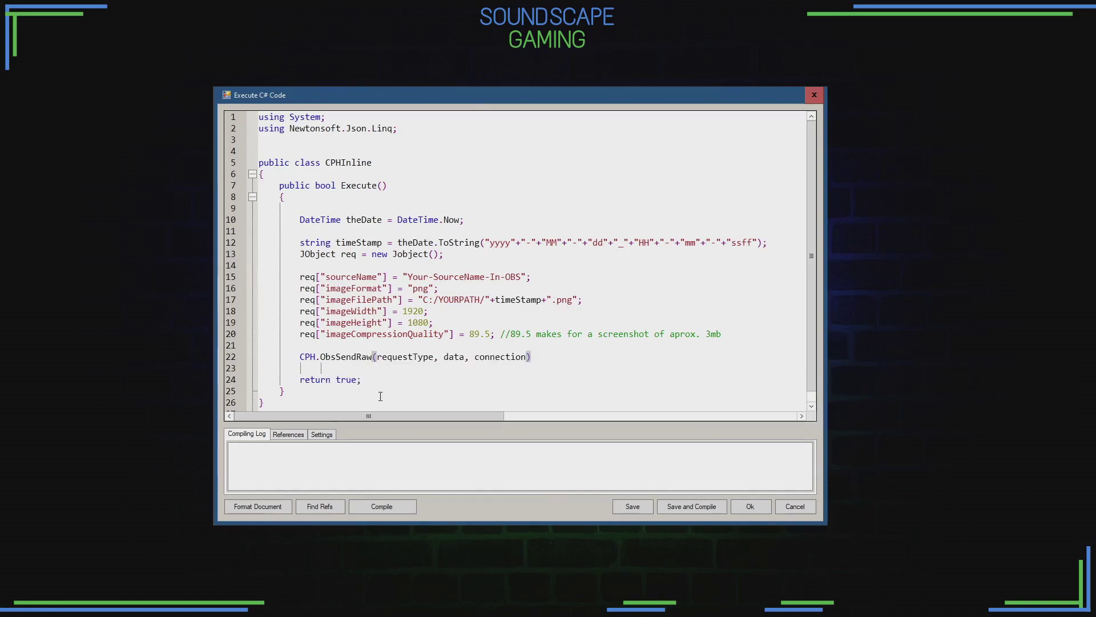
double_click(361, 395)
drag(377, 357, 434, 357)
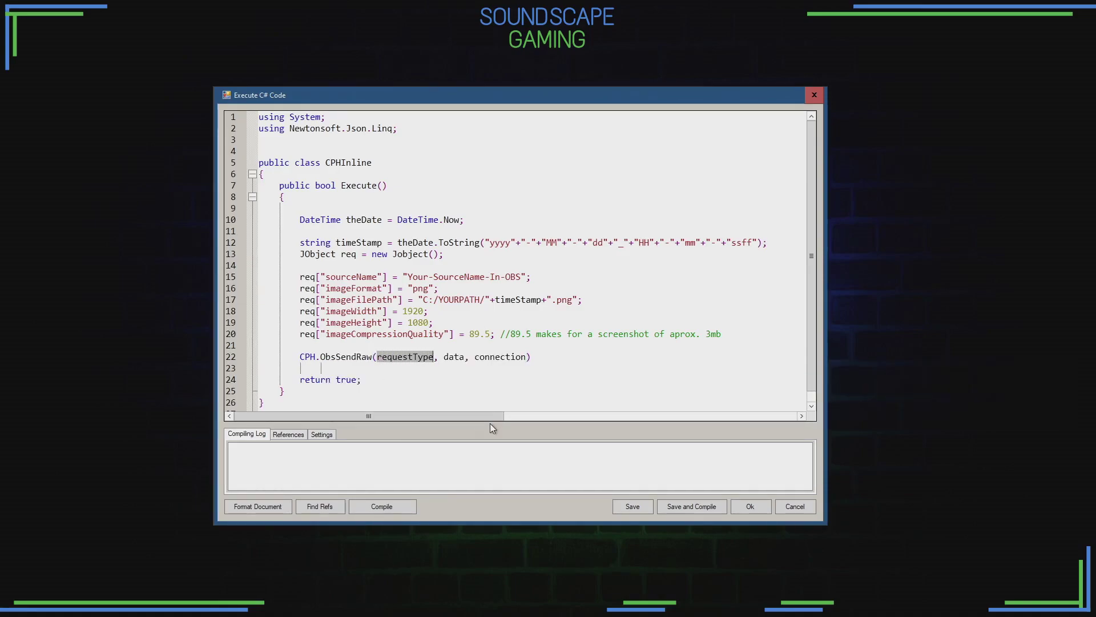
text(")
text(")
key(Left)
text(SaveSourceScreen)
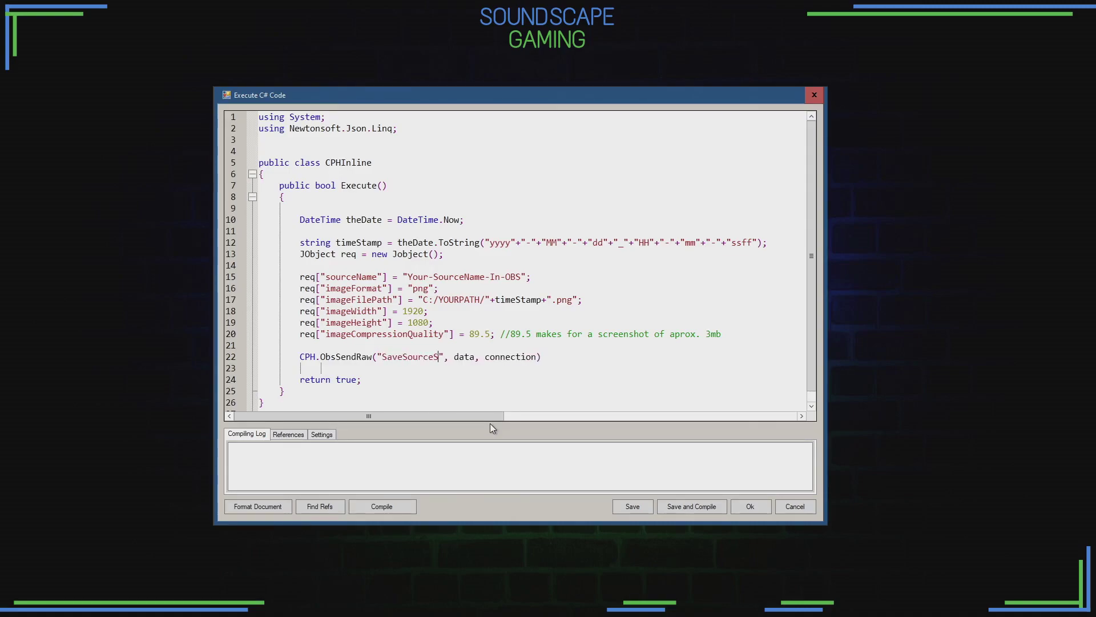
text(shot)
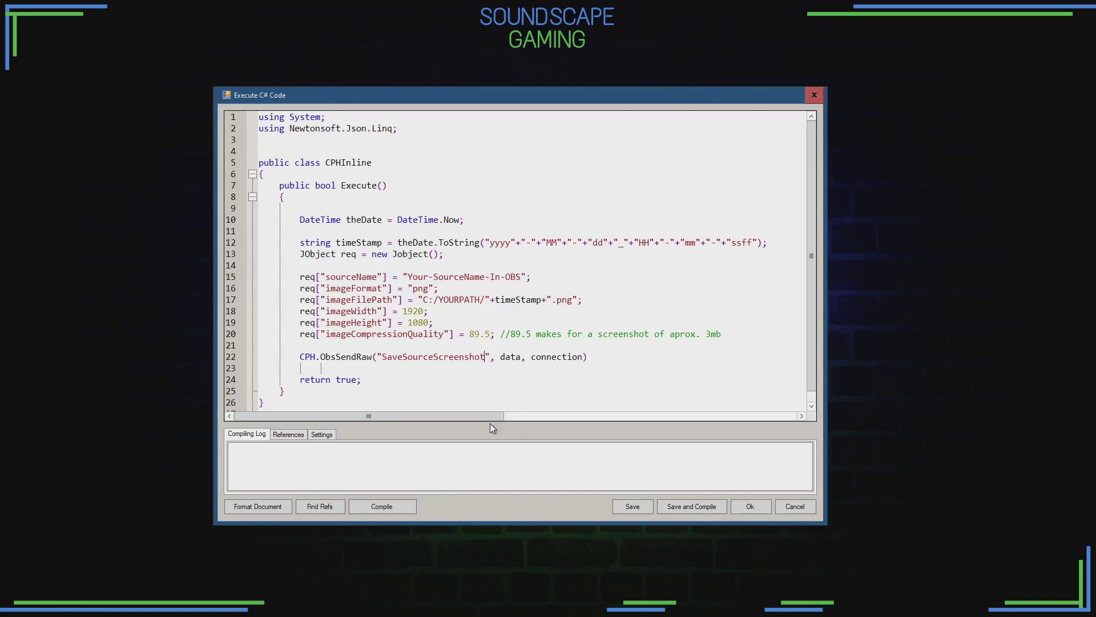
Step: Pass req.ToString() and connection 0 to ObsSendRaw and end the statement with a semicolon
double_click(508, 356)
text(req.ToString)
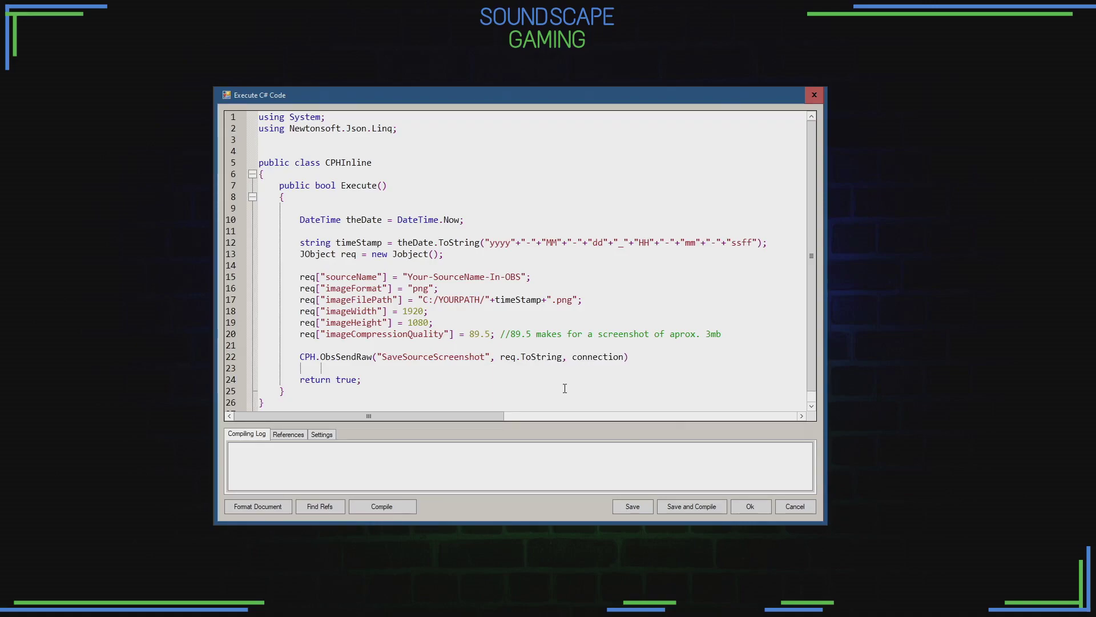
text(()
key(Right)
key(Right)
drag(581, 357, 632, 357)
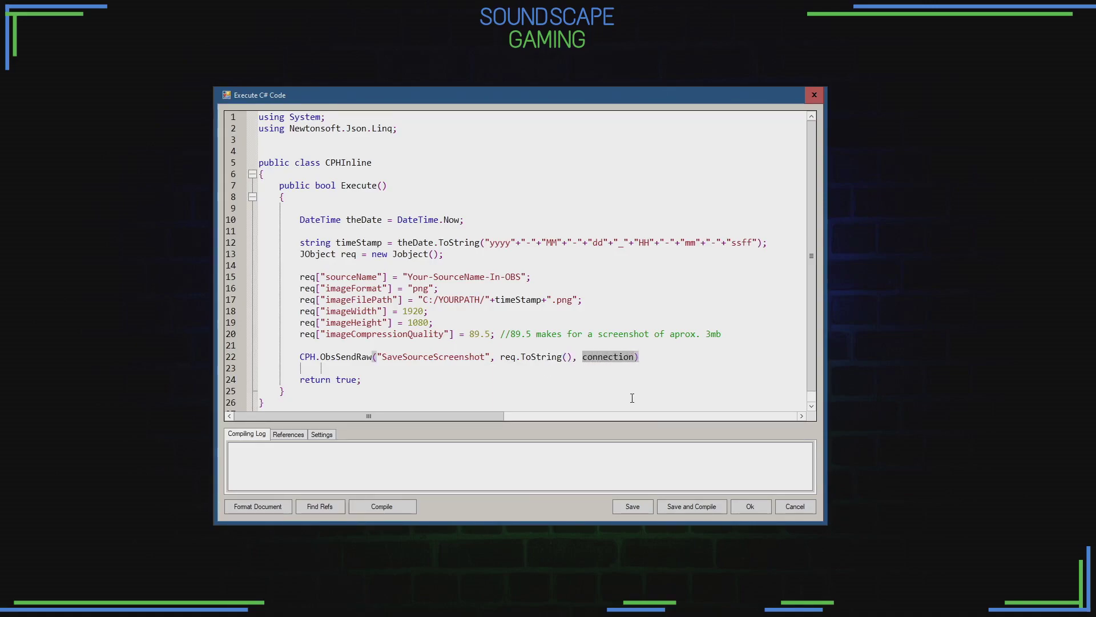
text(0)
key(Right)
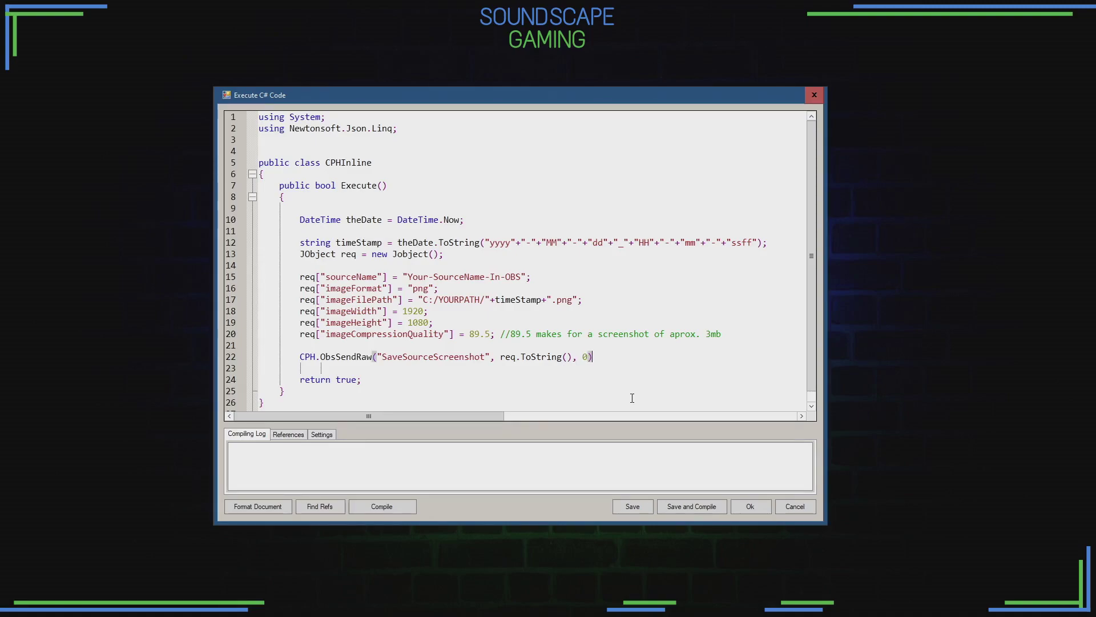
text(;)
Step: Fix the CS0246 error by changing Jobject to JObject on line 13, recompile, and save
click(381, 506)
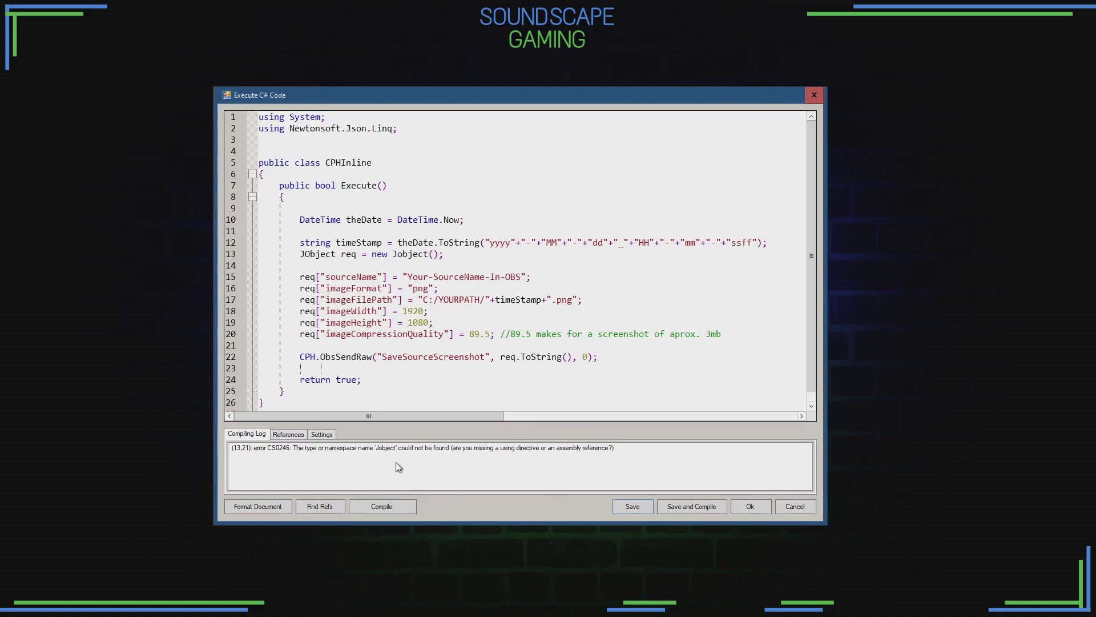
click(377, 448)
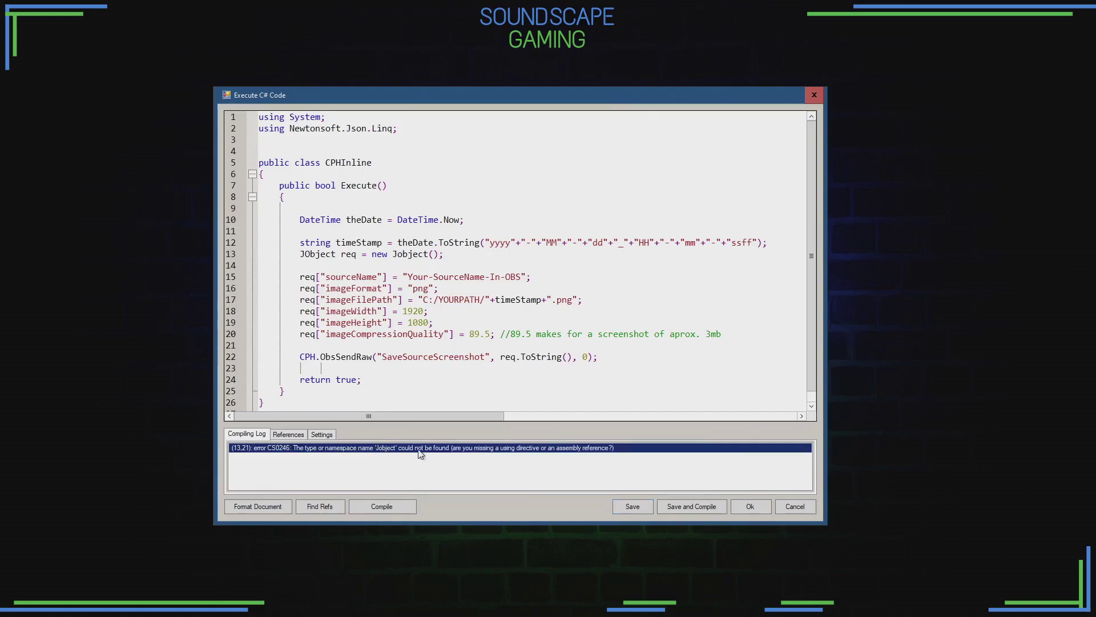
click(399, 254)
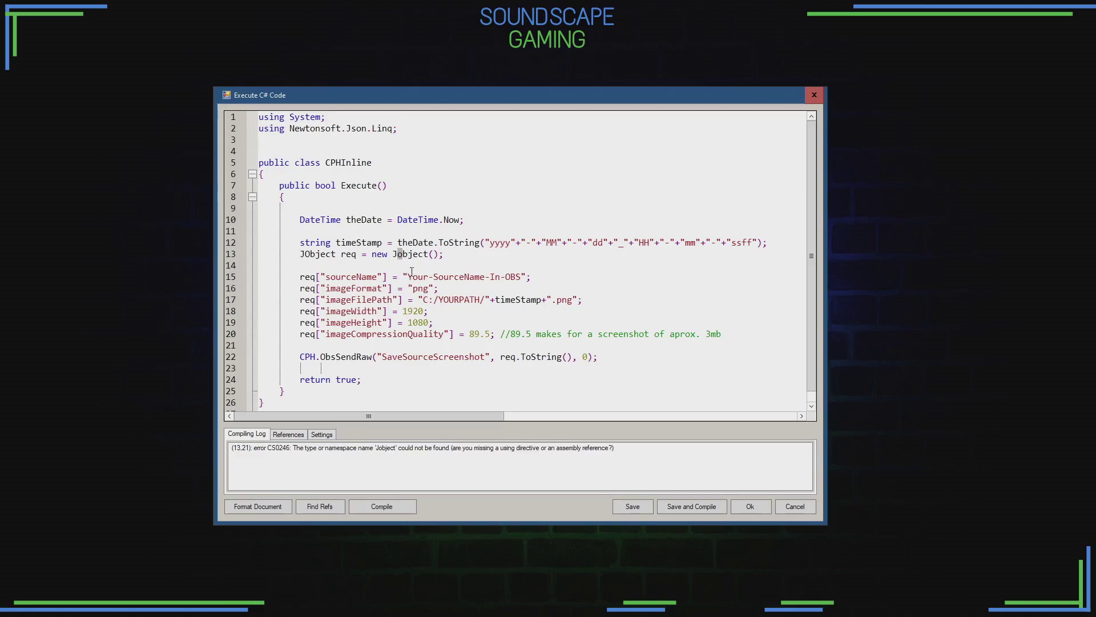
key(Delete)
text(O)
click(398, 510)
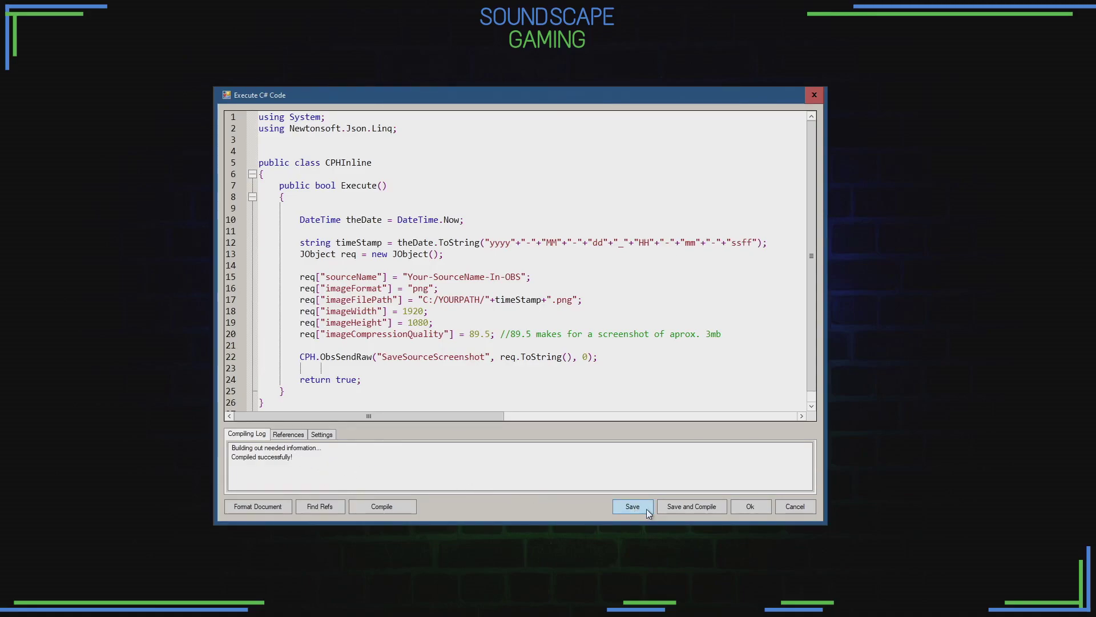
click(700, 506)
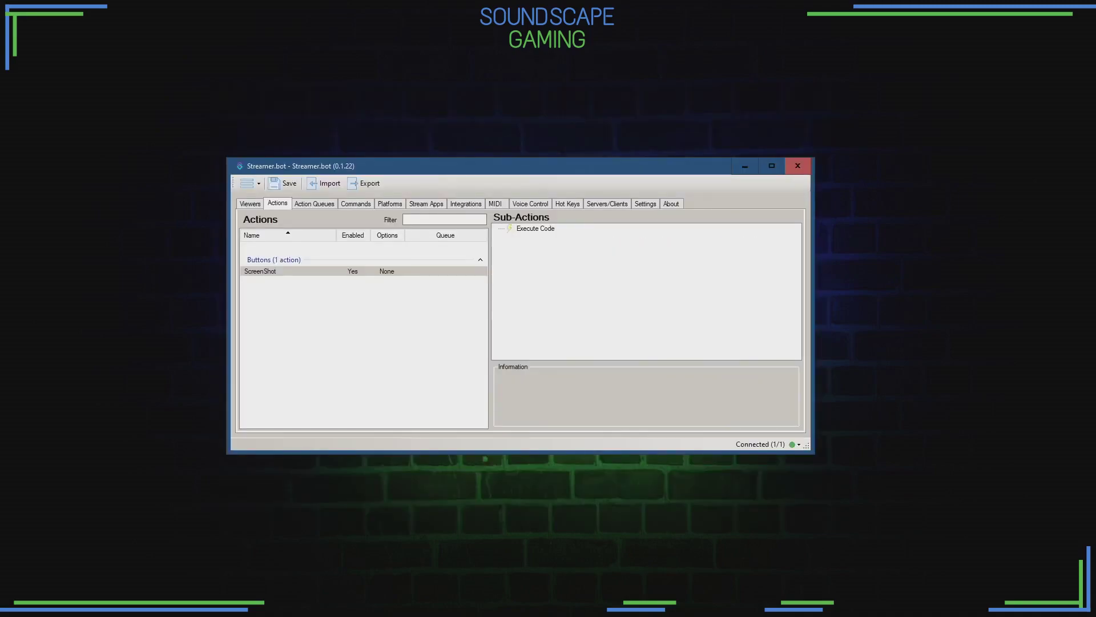
Step: Start the Stream Deck integration server on 127.0.0.1:8059 with Auto Start enabled
click(466, 204)
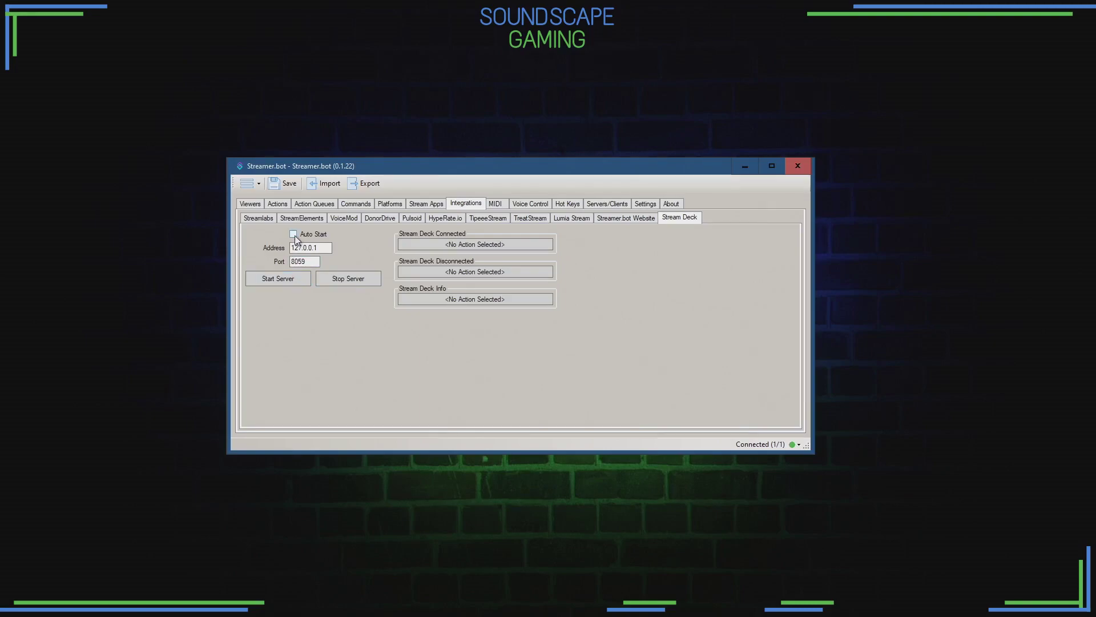
click(284, 278)
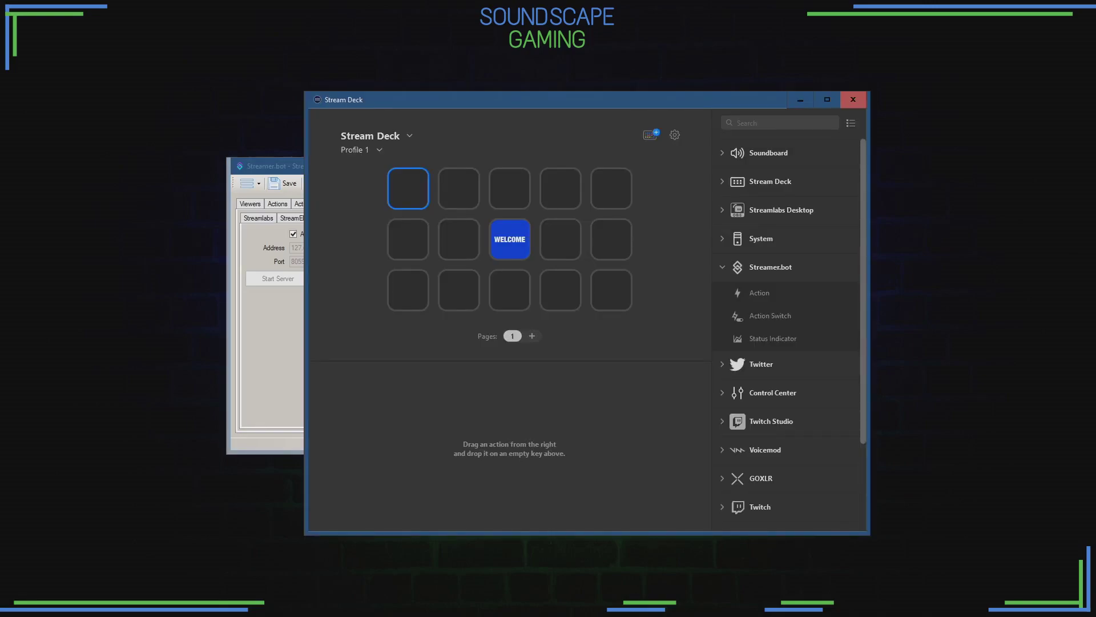
Step: Put a Streamer.bot Action on the top-left key and save a local instance at 127.0.0.1:8059
drag(760, 293, 409, 193)
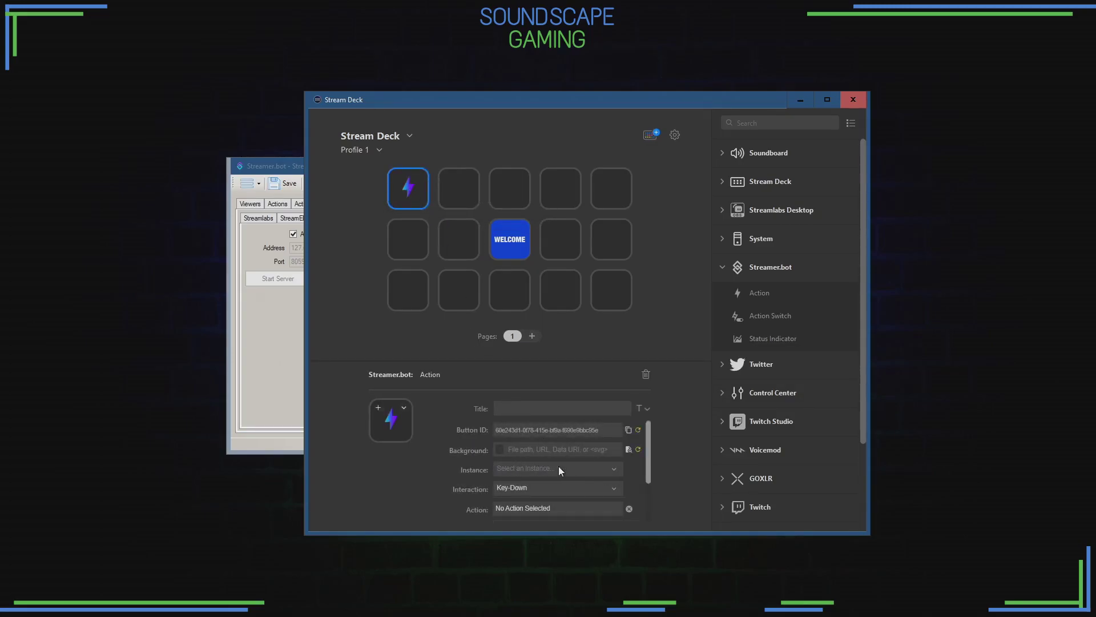
click(614, 468)
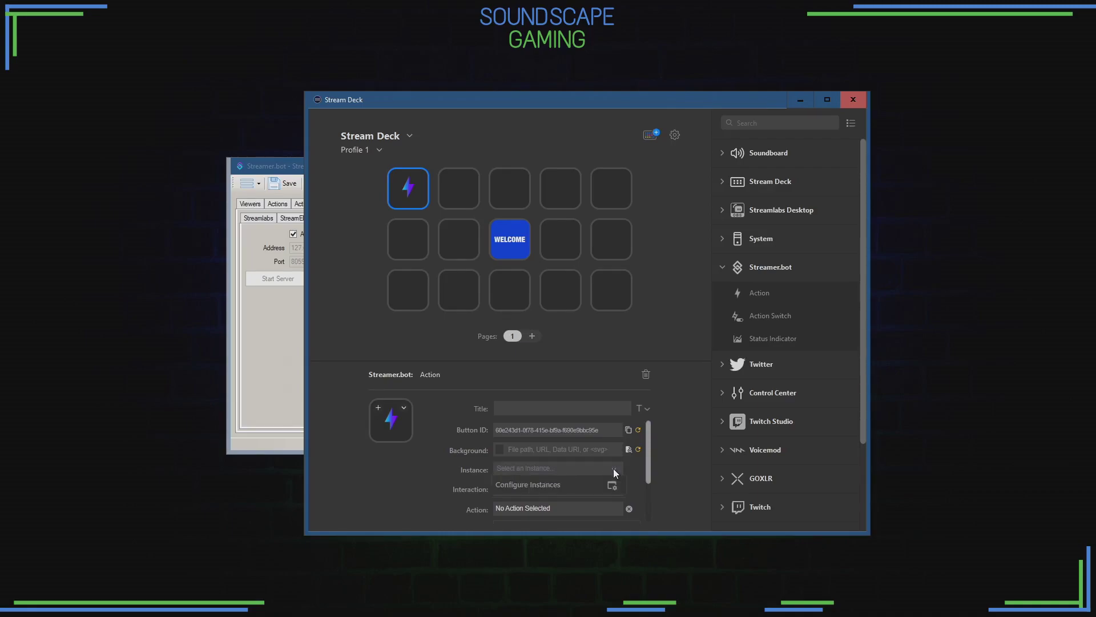
click(610, 484)
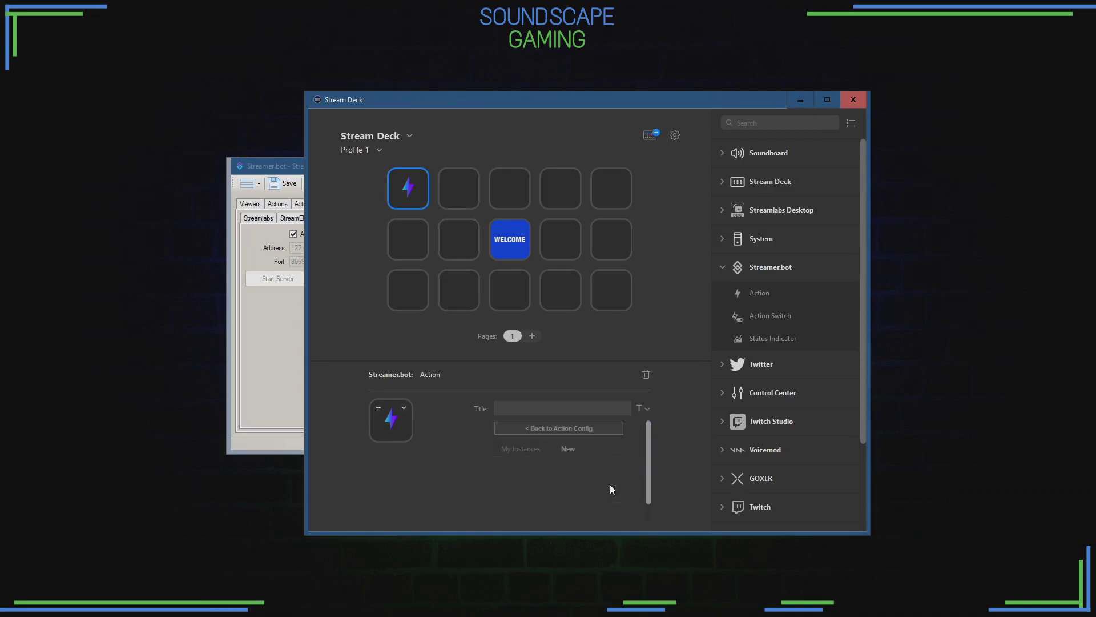
drag(642, 454, 643, 487)
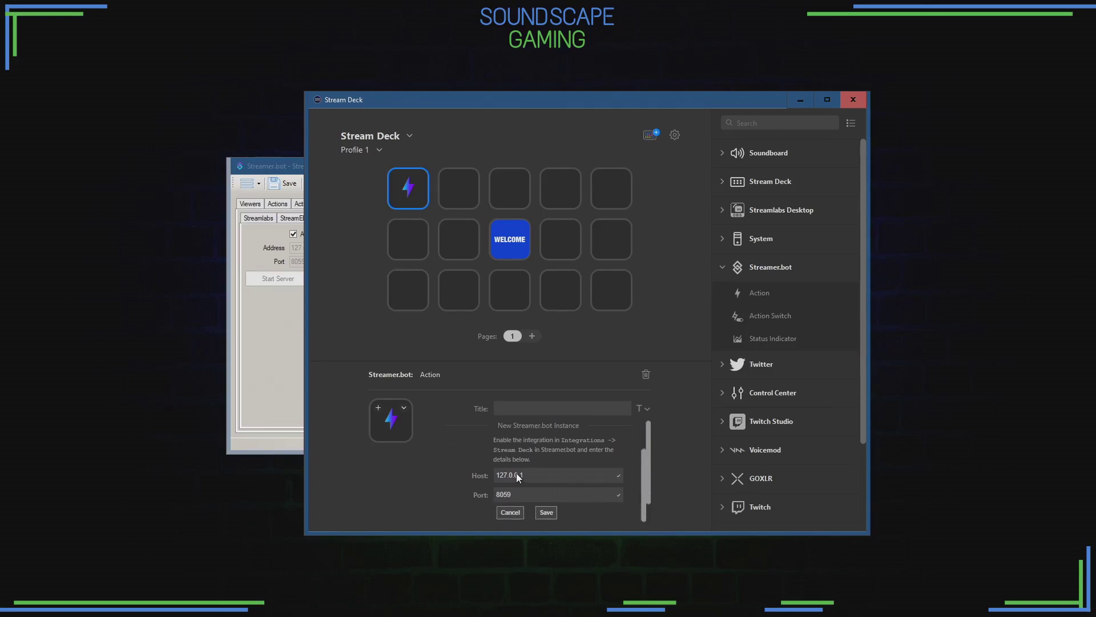
click(552, 515)
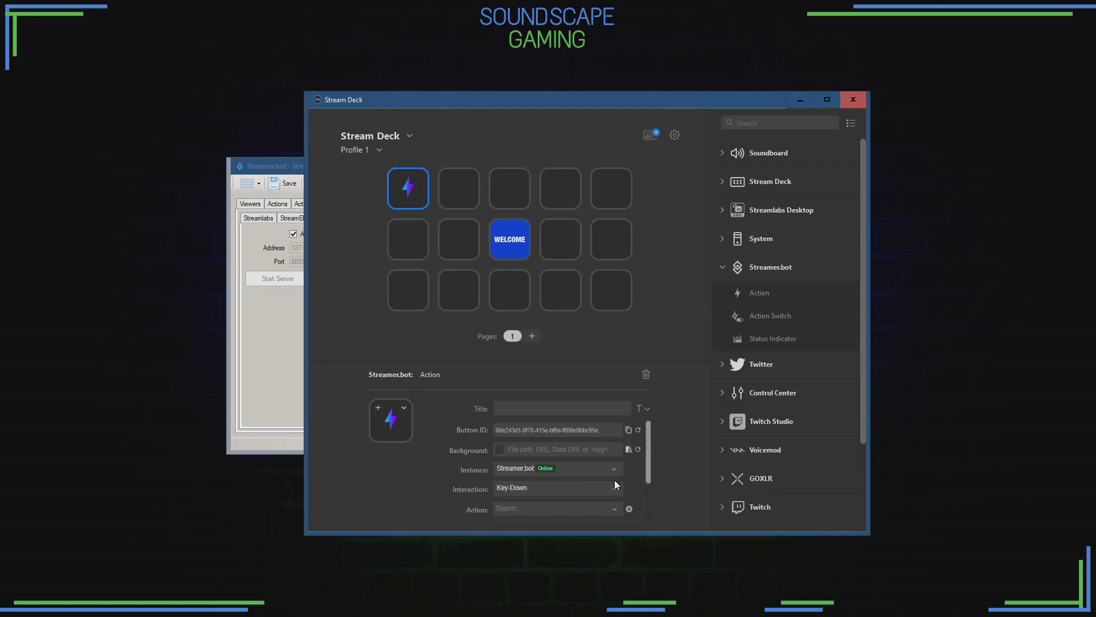
Step: Assign the ScreenShot action to the key and title it SCREEN / SHOT on two lines
click(615, 509)
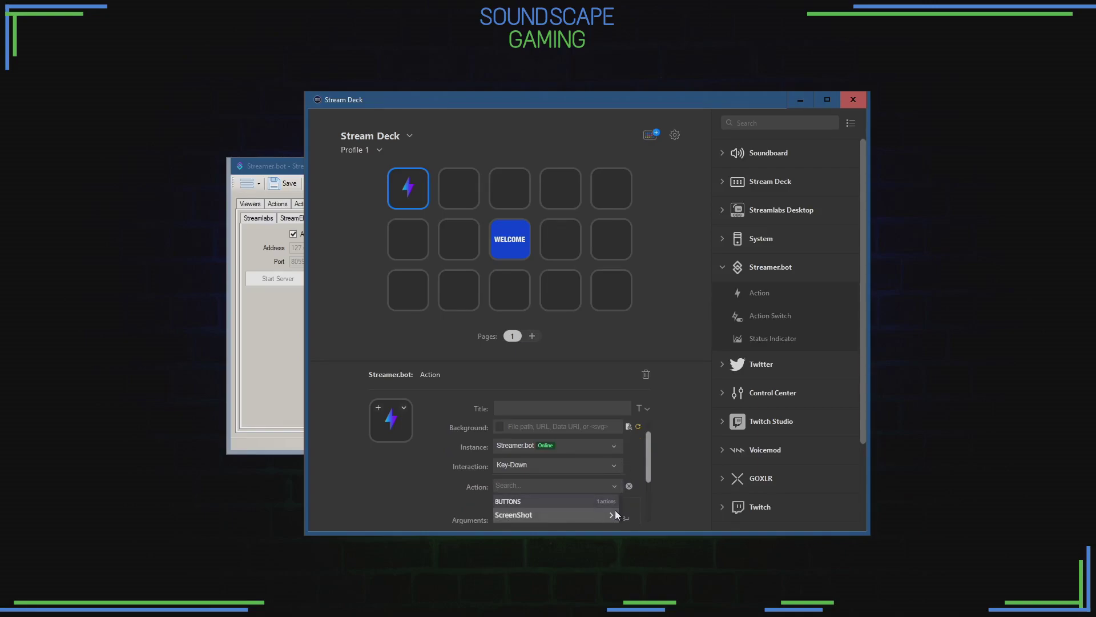
click(522, 515)
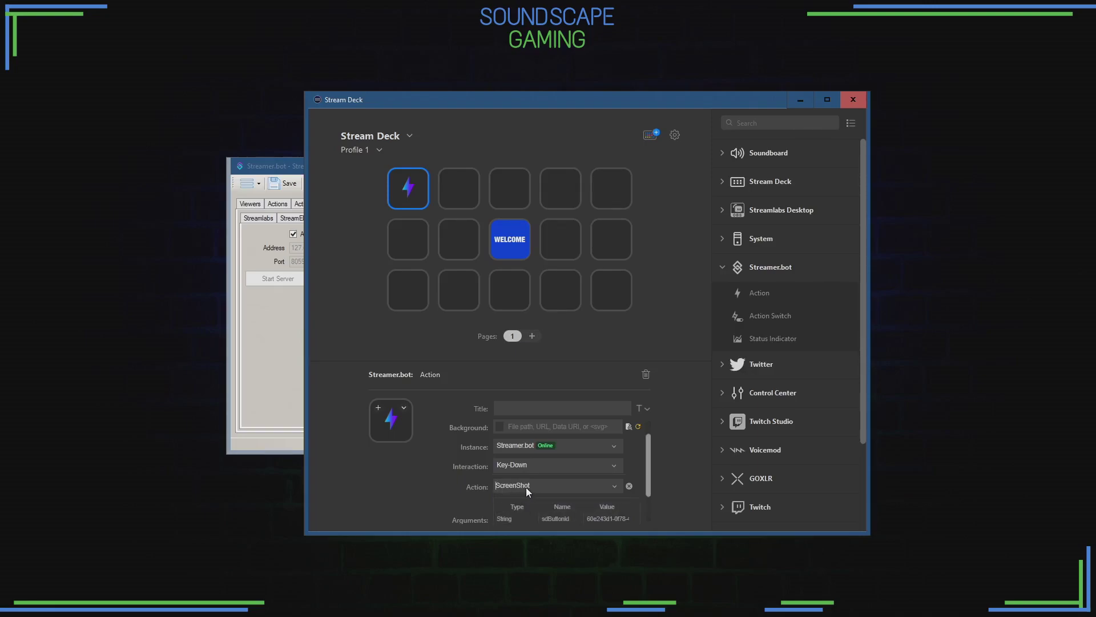
click(522, 406)
text(SCREEN)
key(Return)
text(SHOT)
key(Return)
Step: Raise the key title's font size to 11
click(642, 408)
click(598, 476)
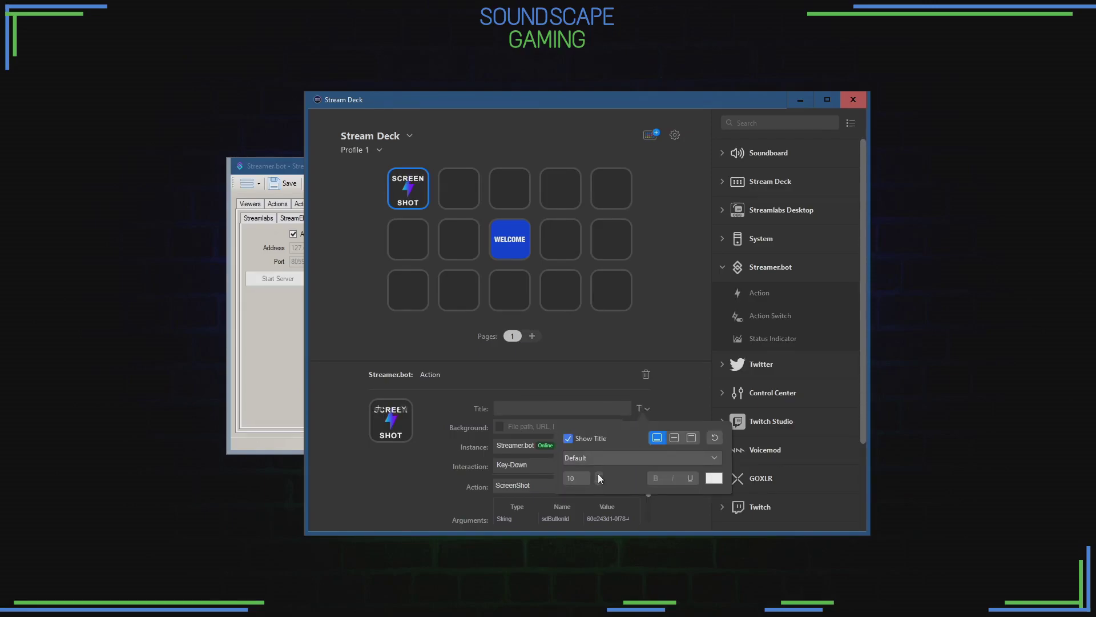
click(599, 475)
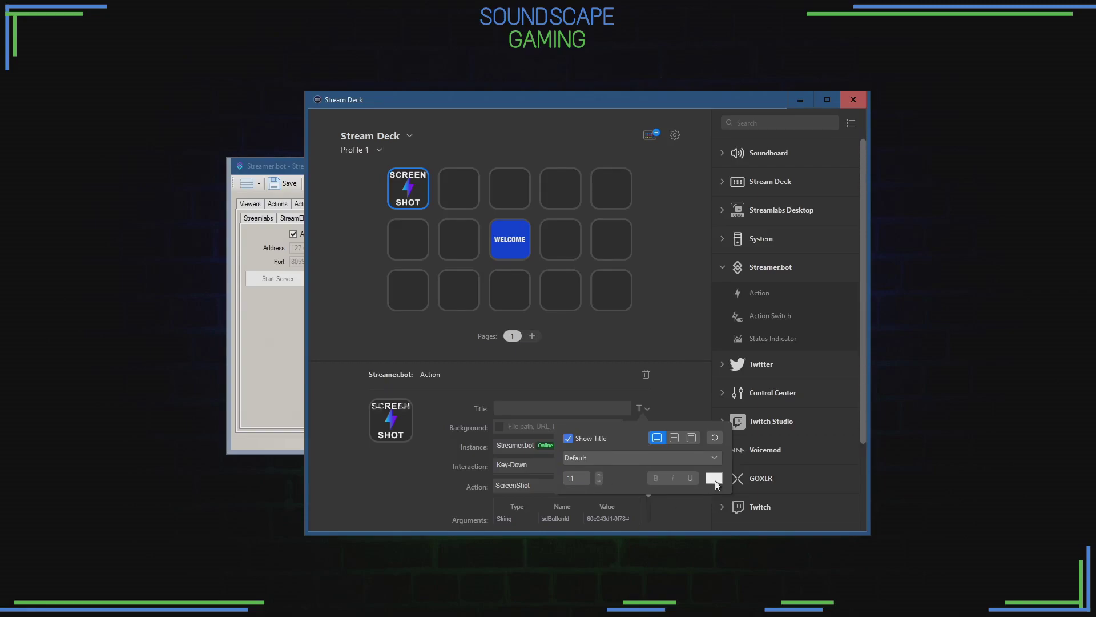
click(682, 506)
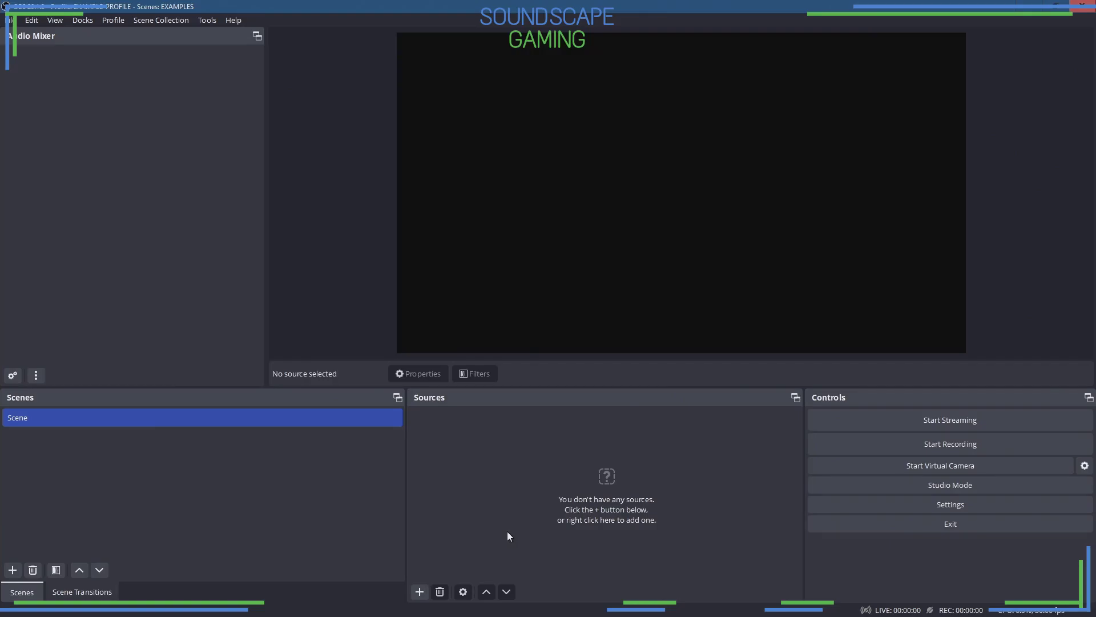
Step: Add a Window Capture source named 'Window Capture' capturing the Stream Deck window
click(419, 592)
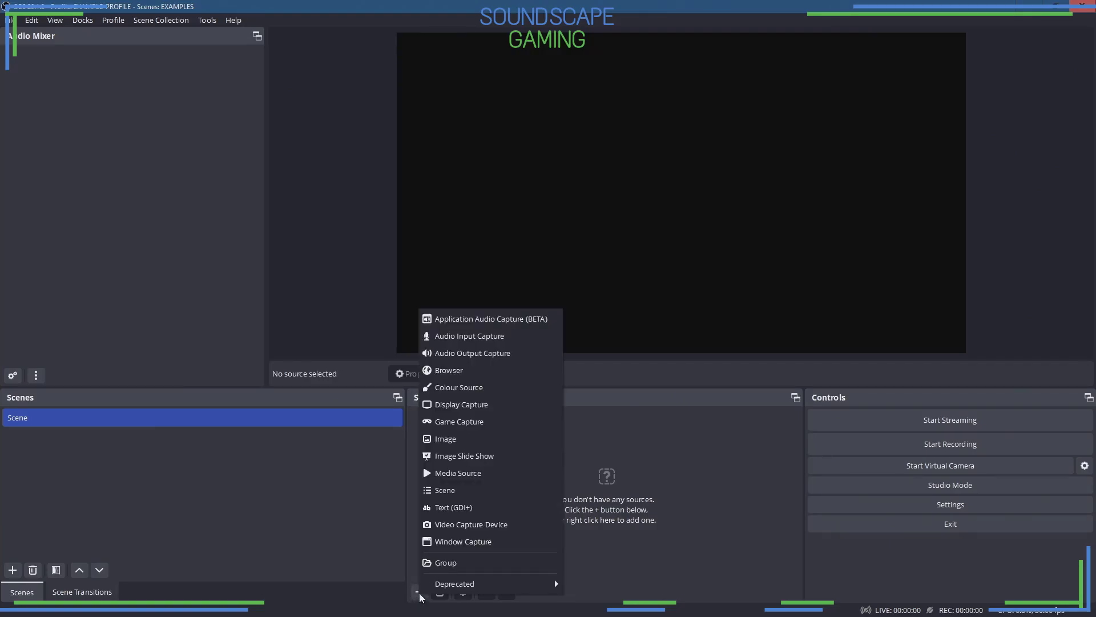
click(456, 541)
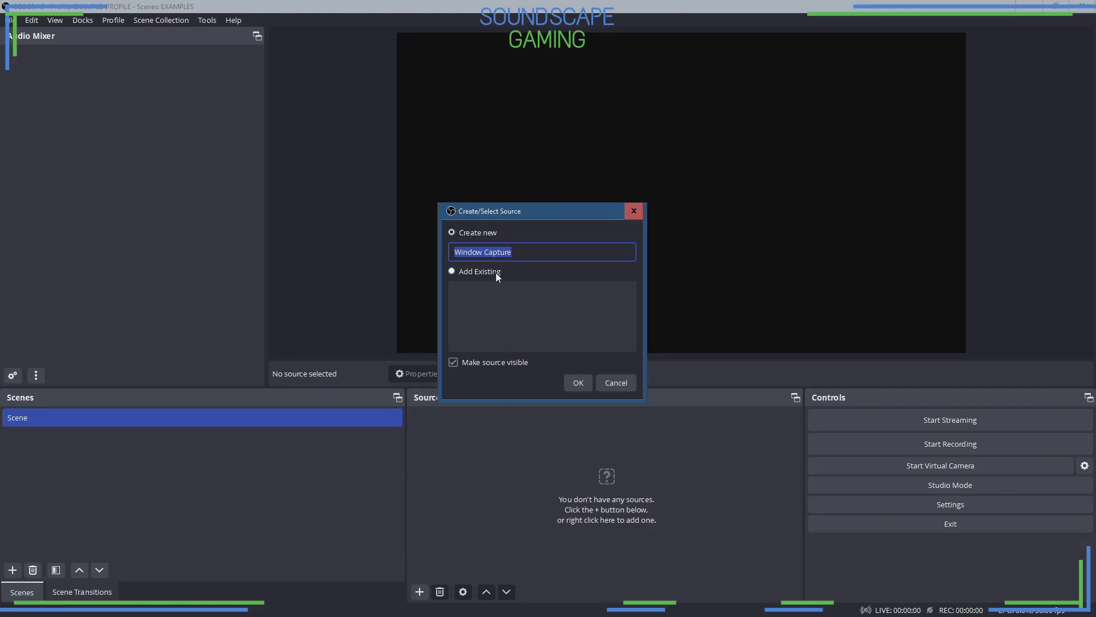
right_click(496, 255)
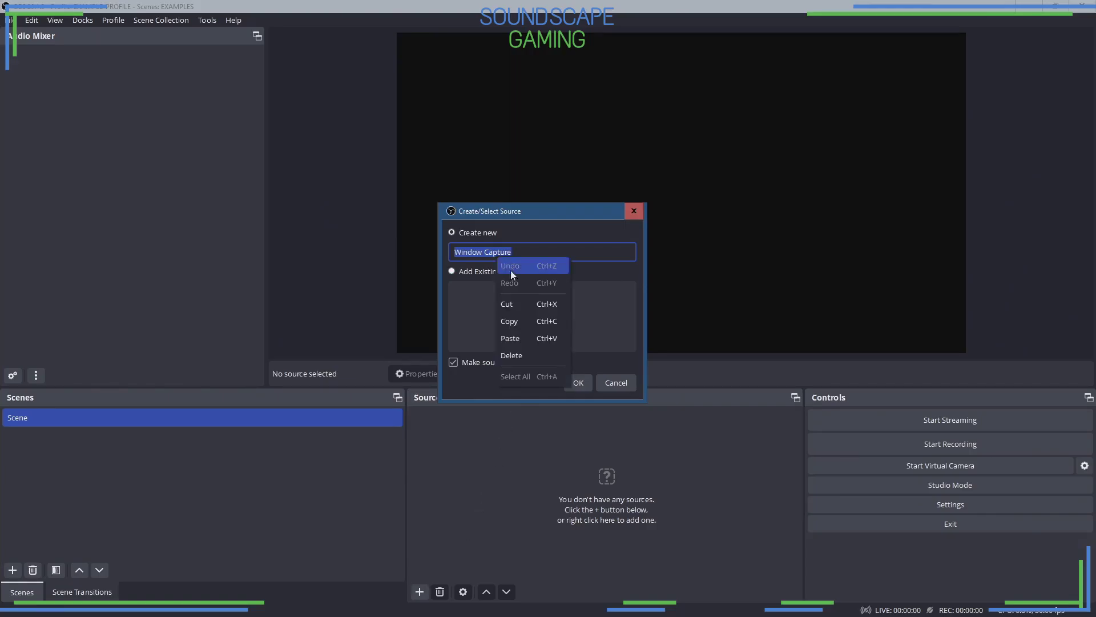
click(507, 320)
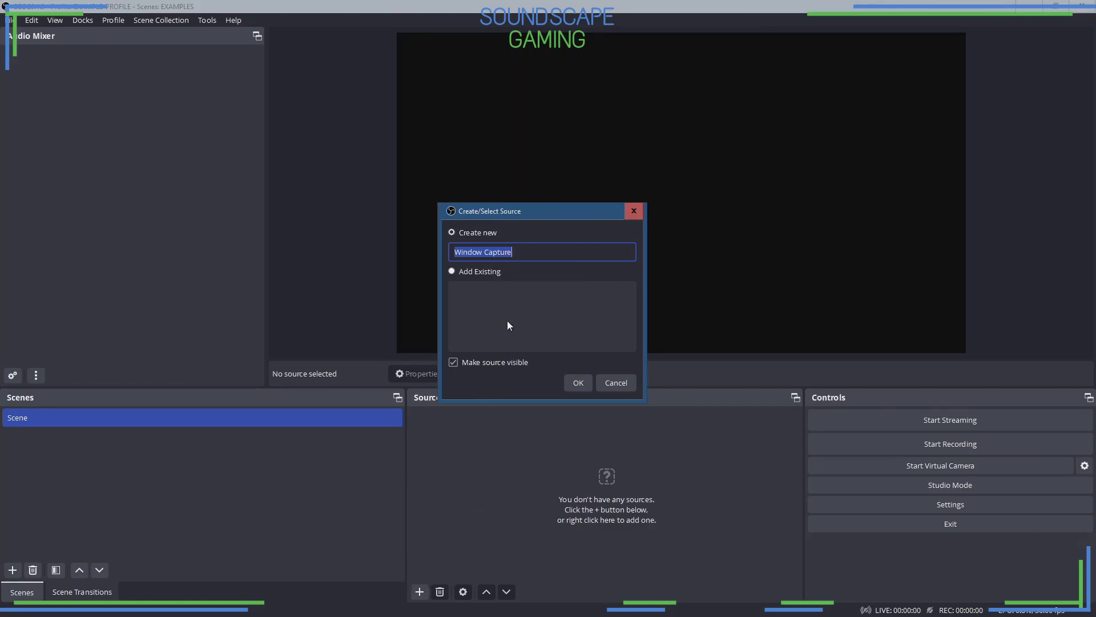
click(578, 383)
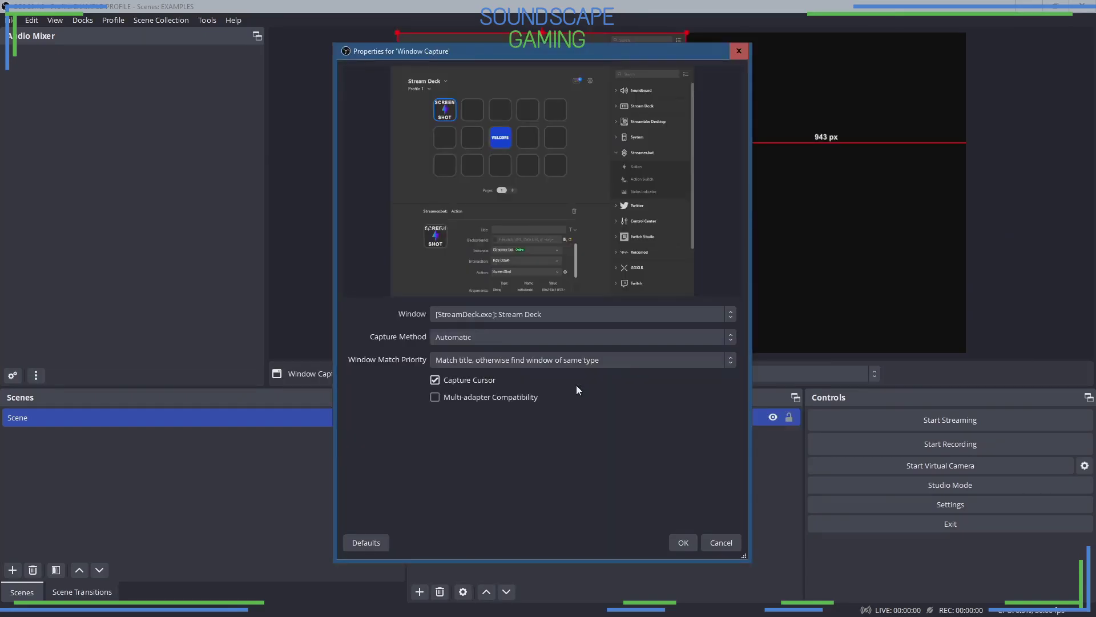
click(681, 543)
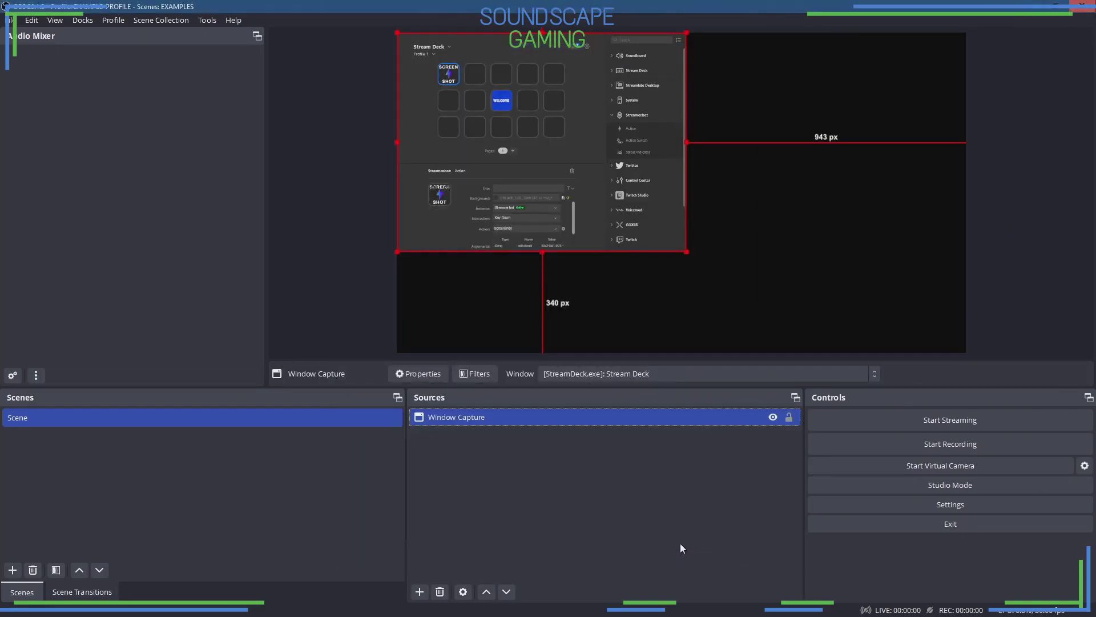
Step: Enlarge the Stream Deck capture and centre it on the canvas via Transform
drag(687, 251, 816, 335)
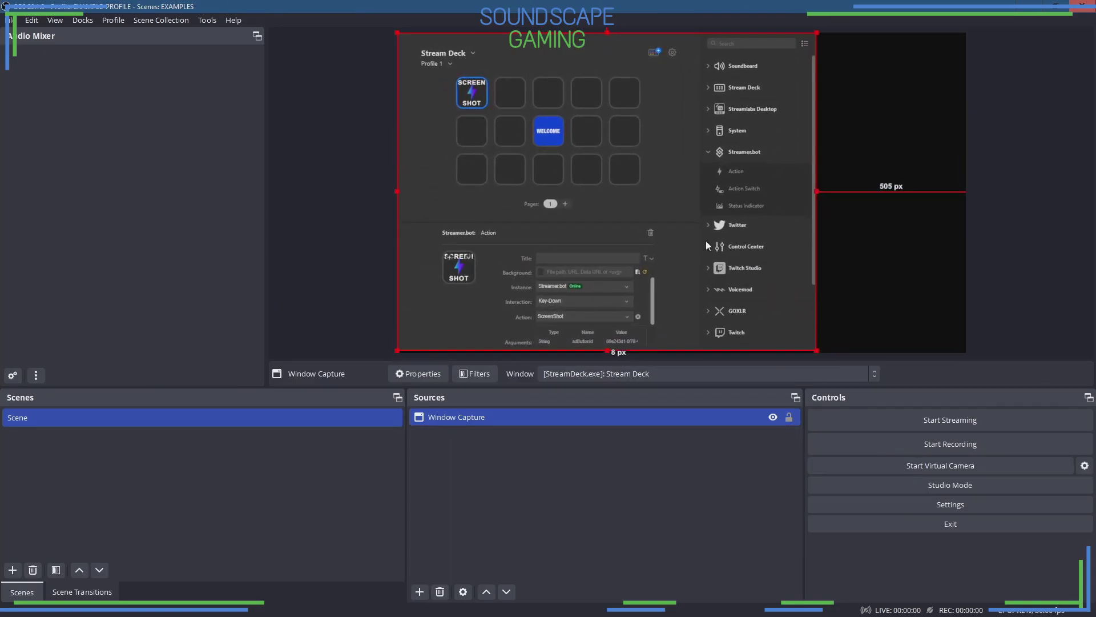
right_click(607, 187)
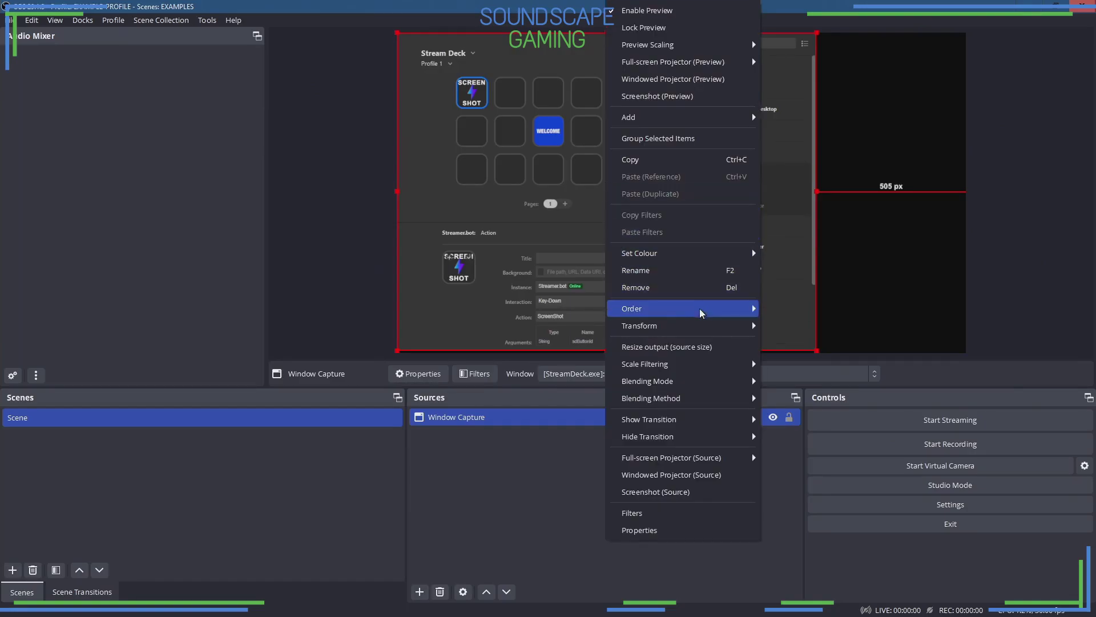
mouse_move(711, 329)
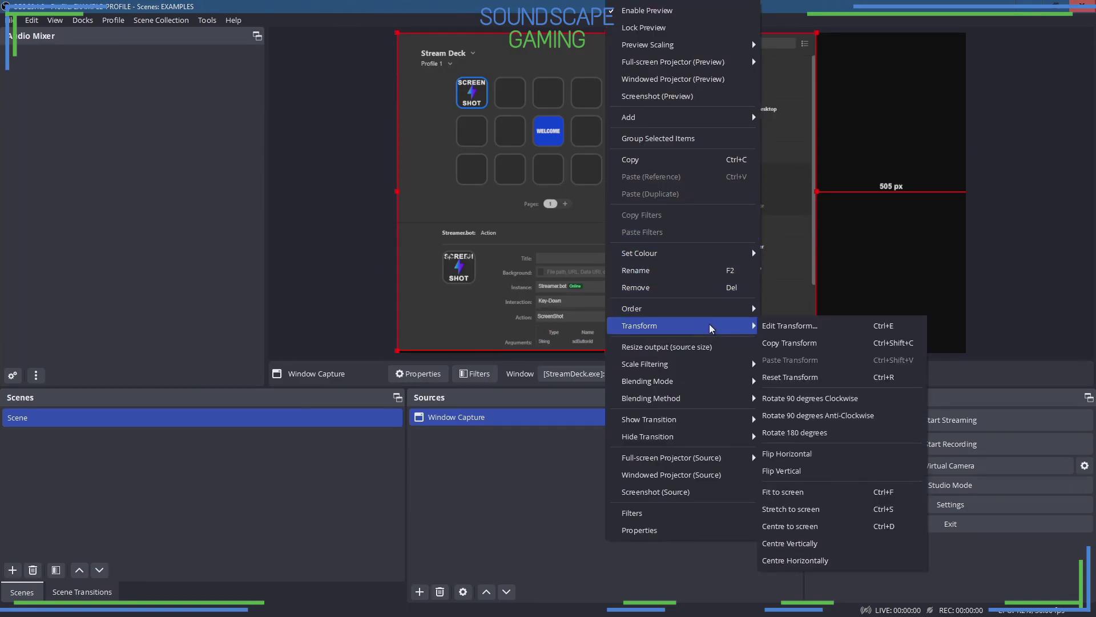
click(803, 526)
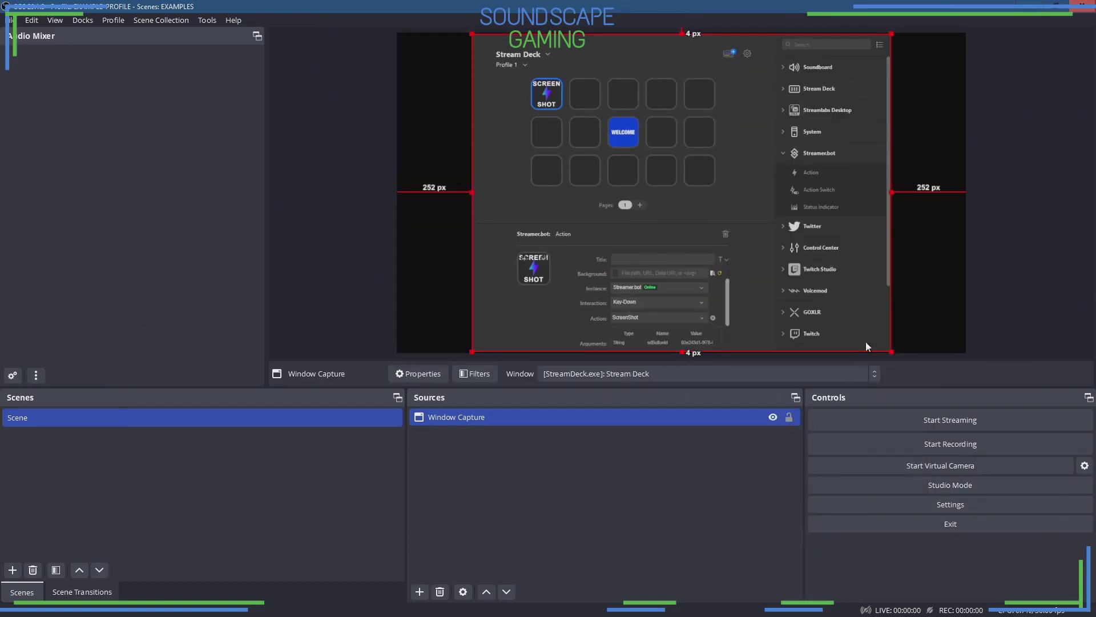
click(915, 279)
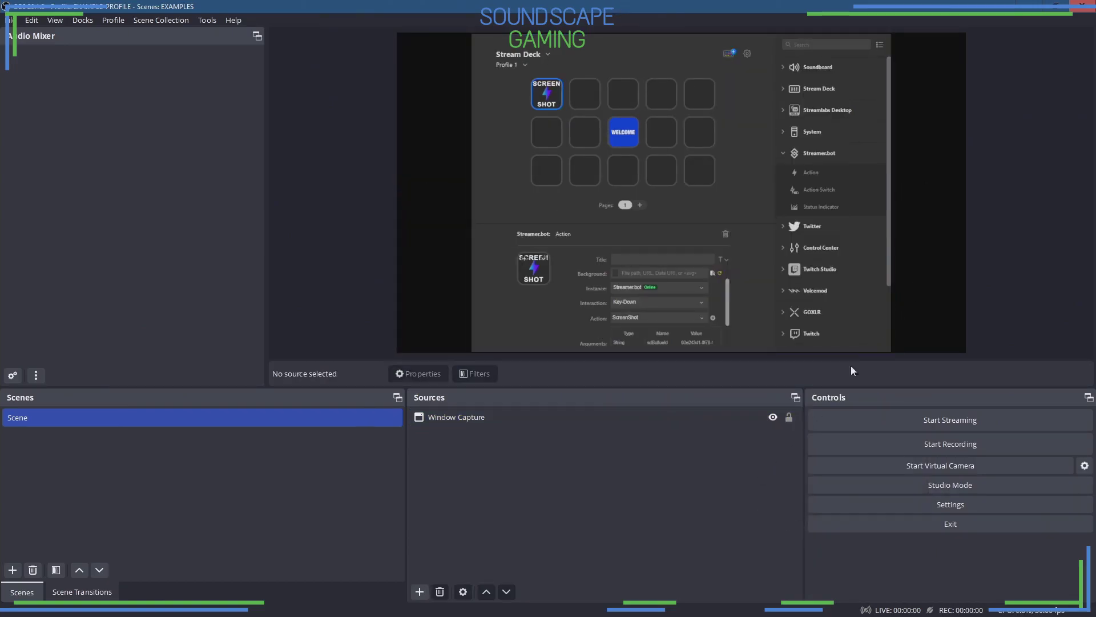
click(469, 419)
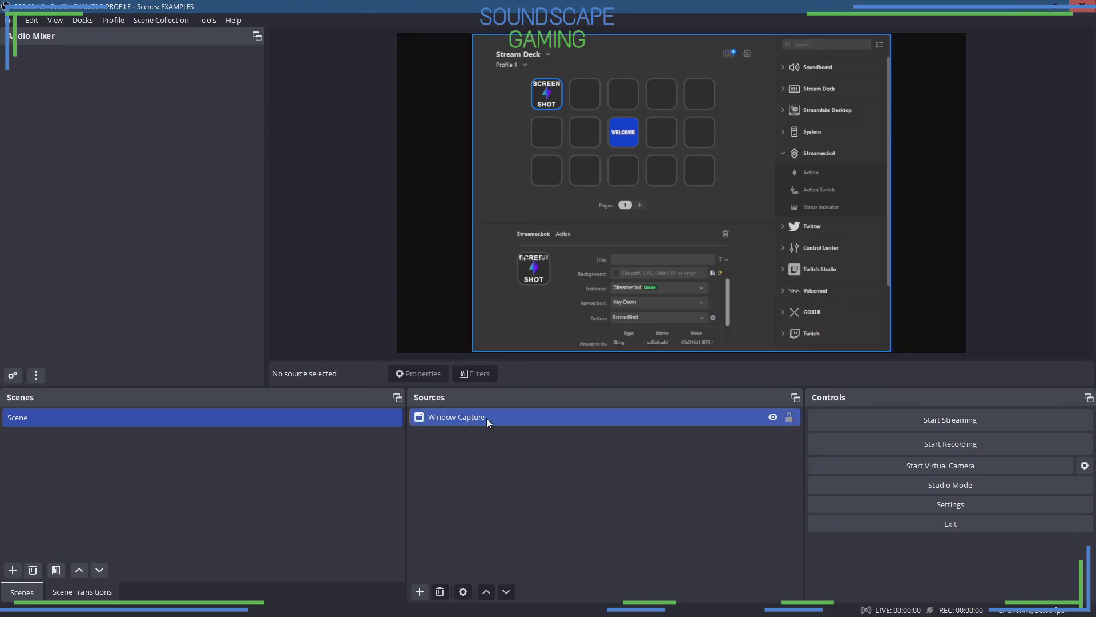
click(498, 475)
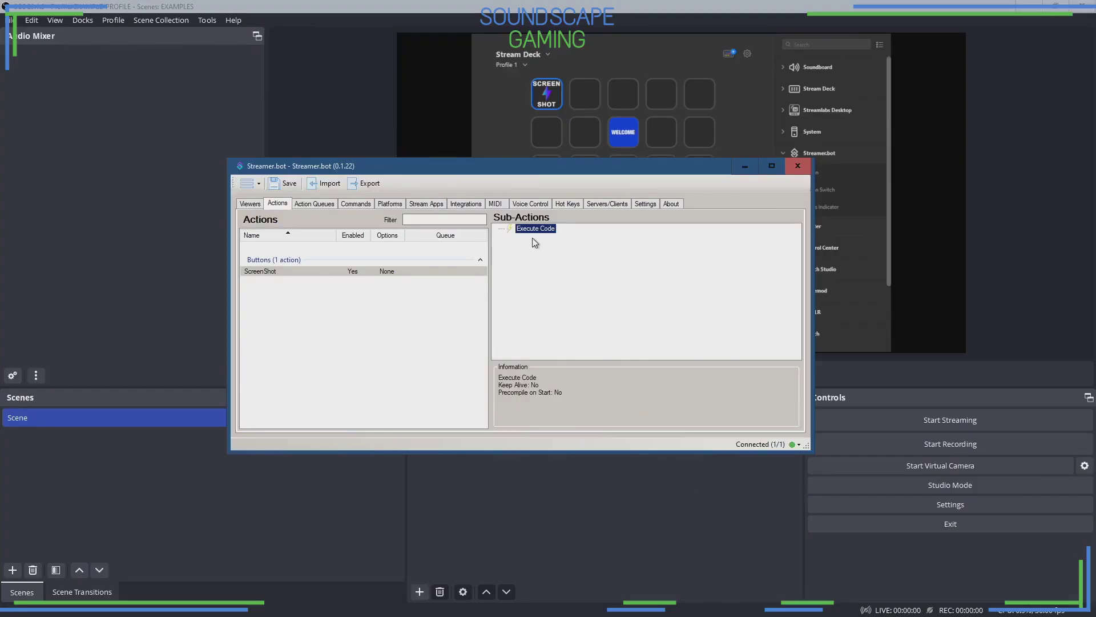
Step: In the Execute Code script, set the source name to 'Window Capture'
double_click(530, 229)
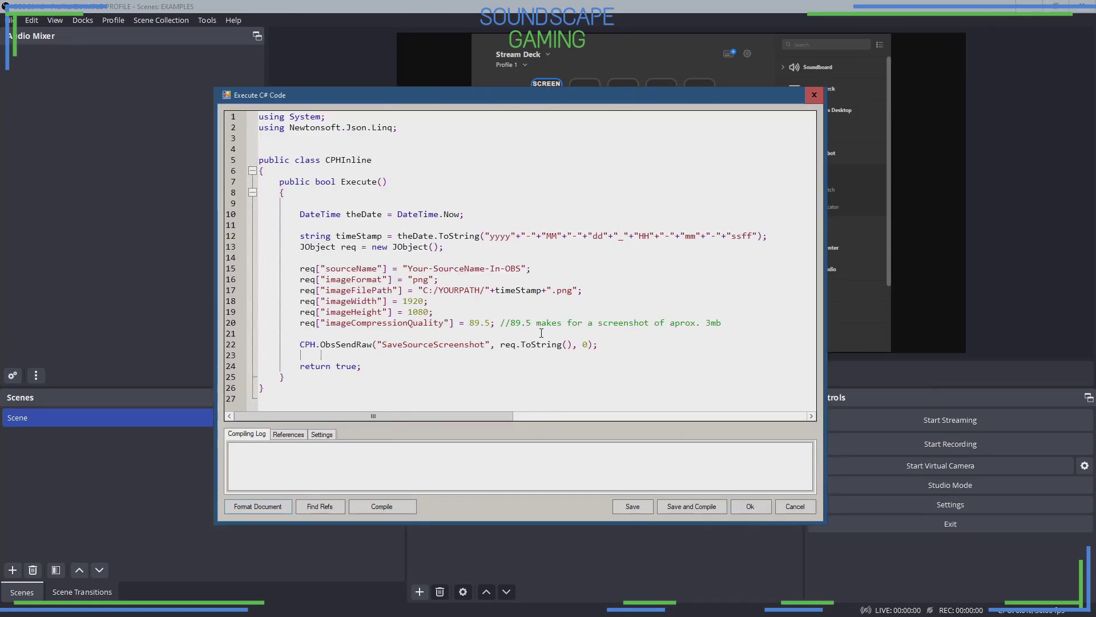
drag(407, 269, 520, 270)
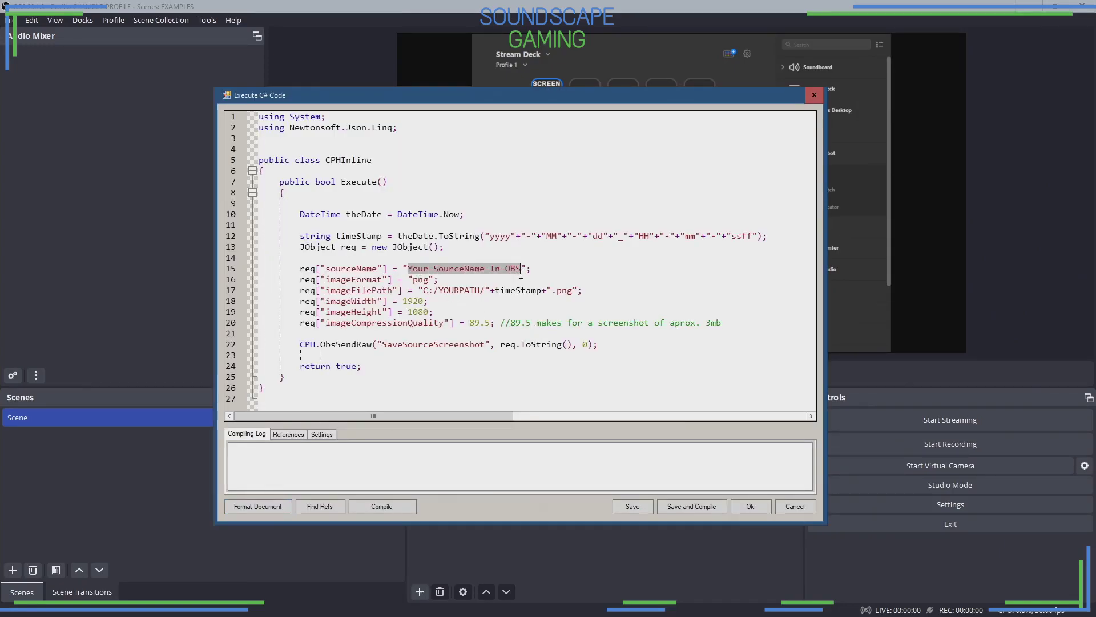
right_click(482, 269)
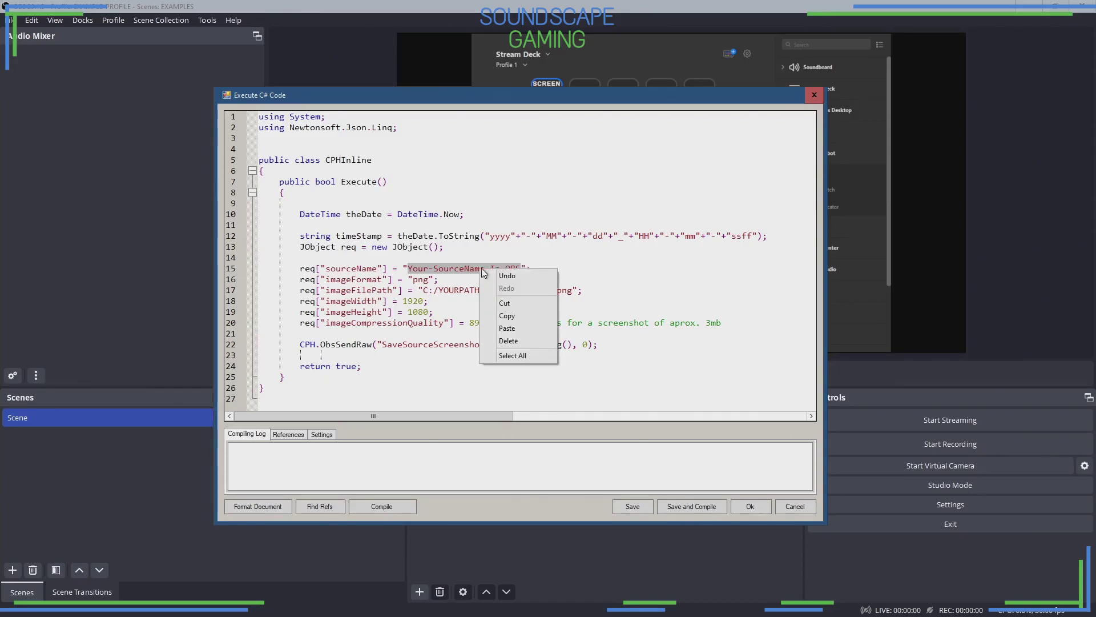
click(521, 328)
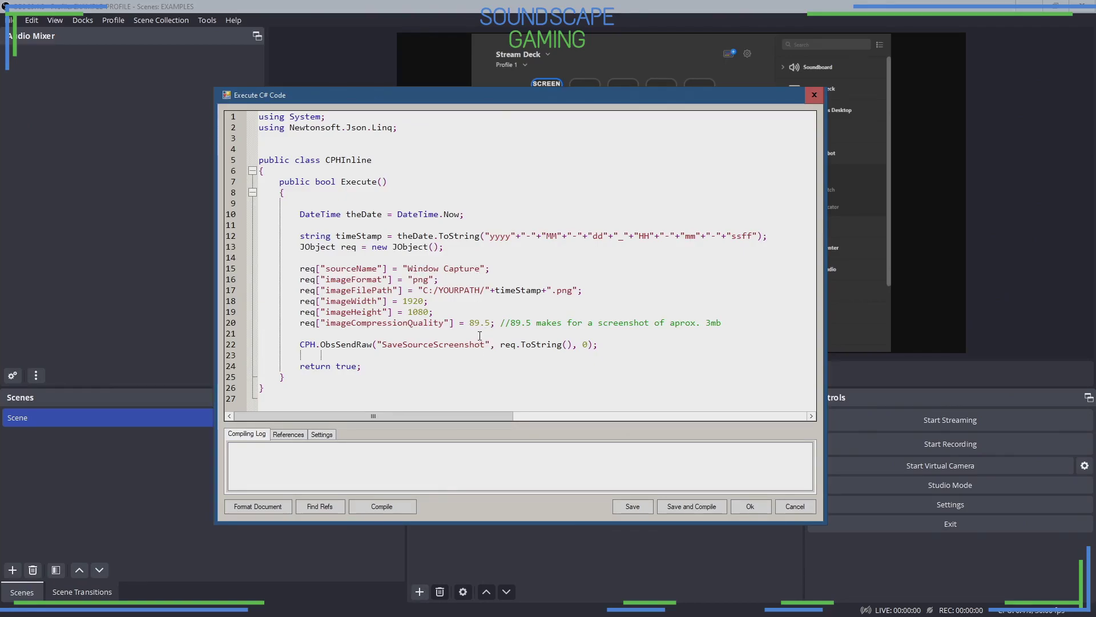
Step: Change the save path to K:/ScreenShot, then compile and save the code
drag(423, 290, 480, 290)
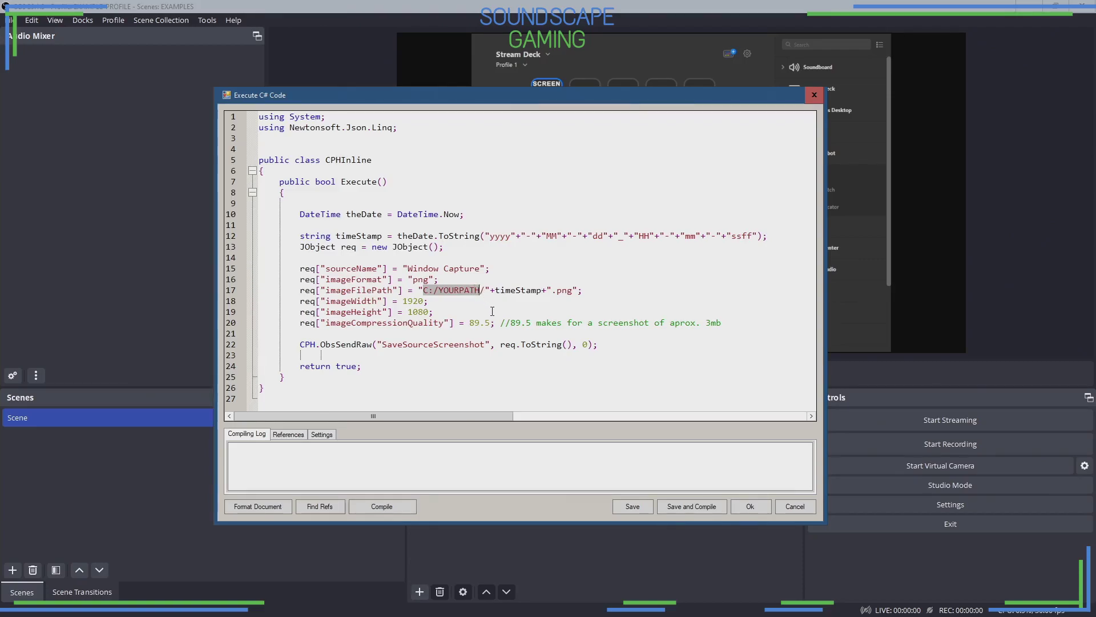
text(K)
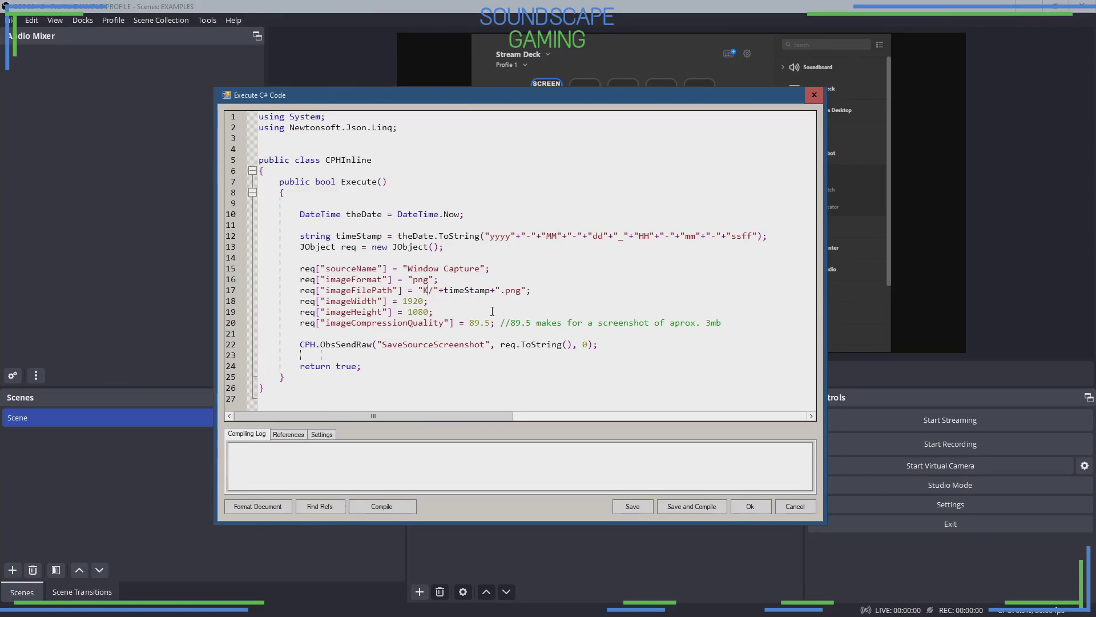
text(:/ScreenShot)
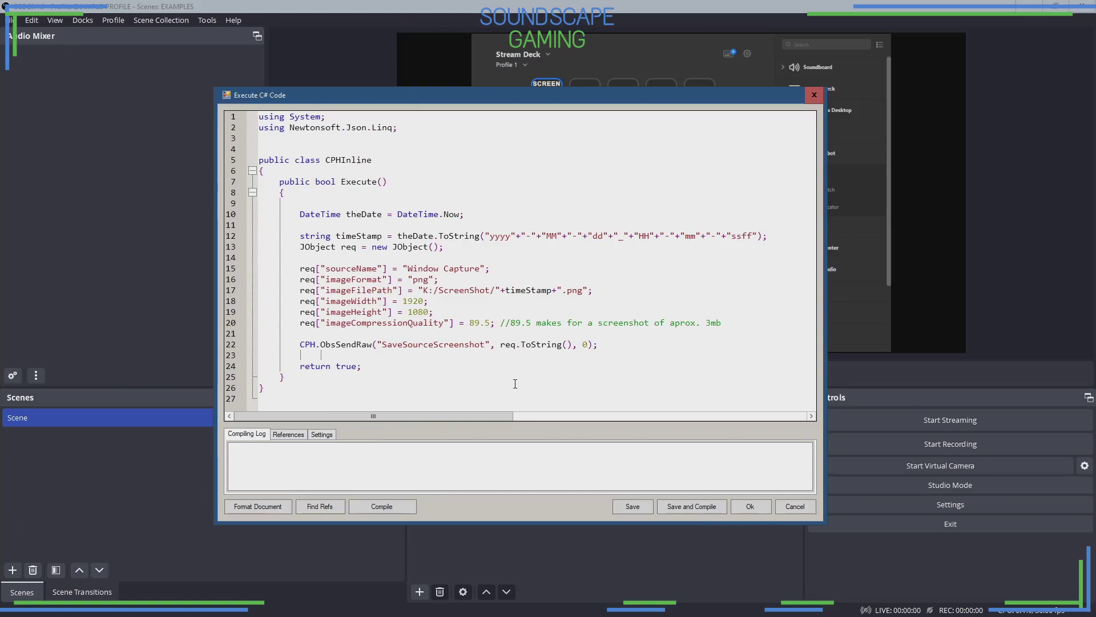
click(382, 507)
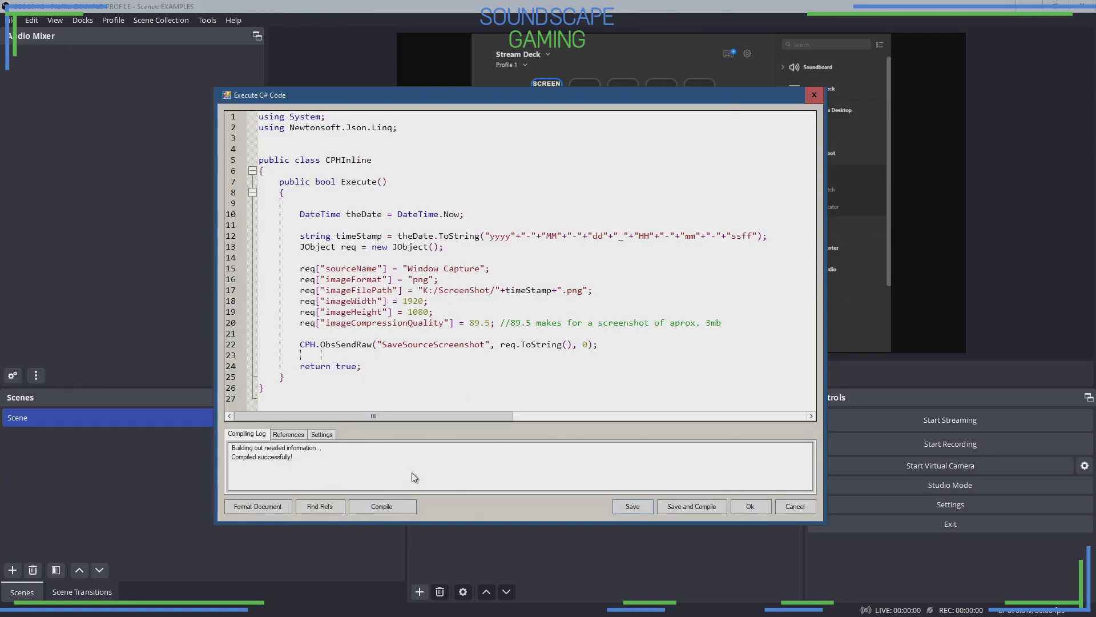
click(714, 506)
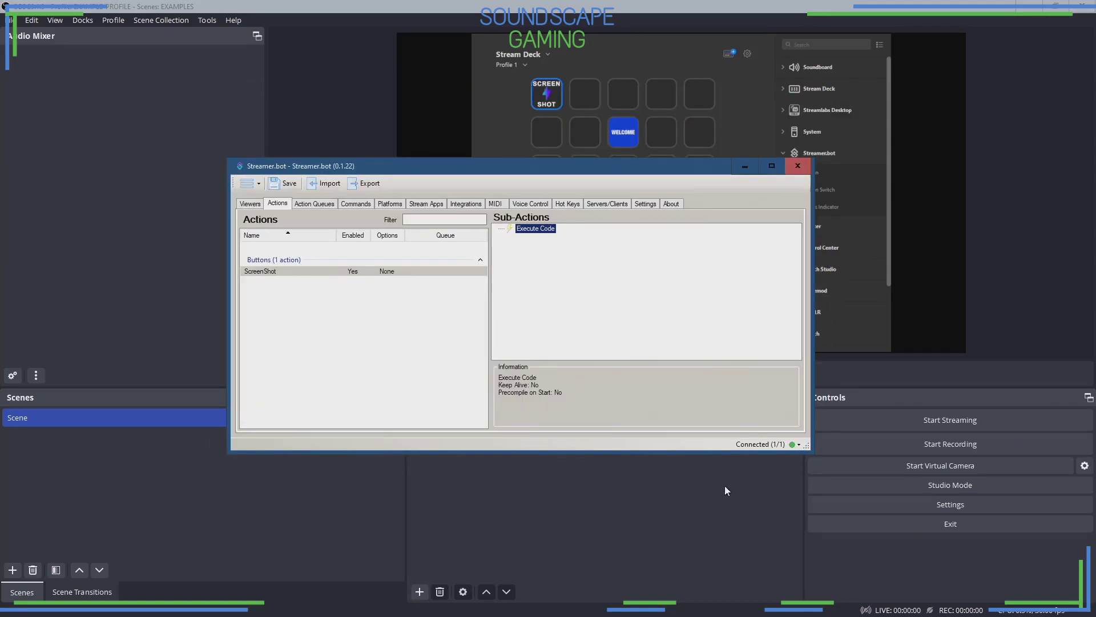
Step: Check that 2023-07-23_10-44-3401.png (274 kB) appeared in K:\ScreenShot
click(742, 166)
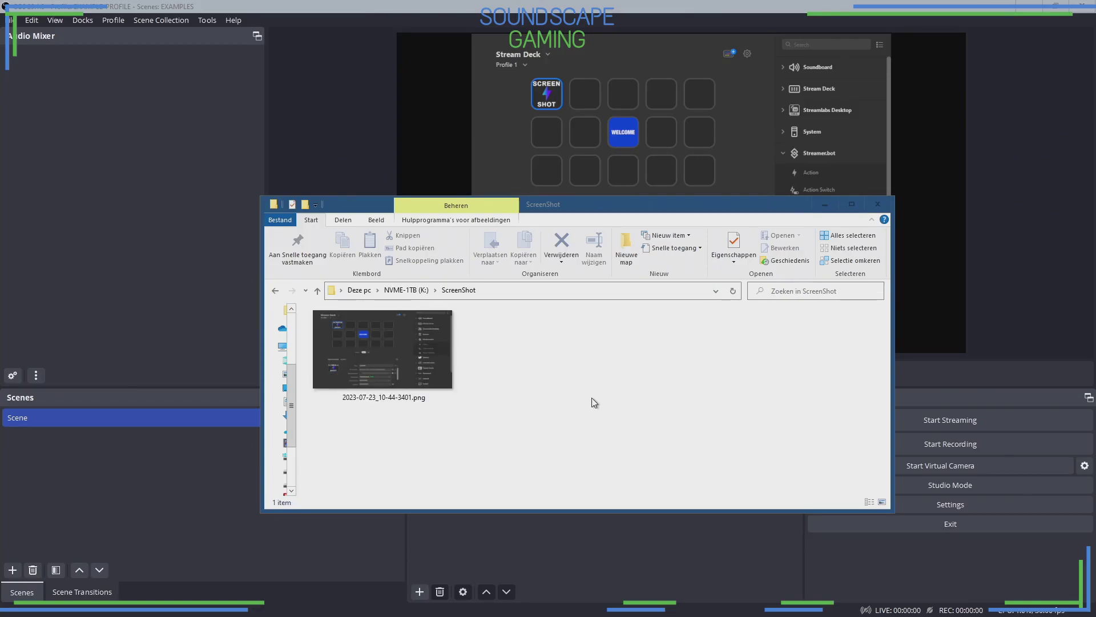
click(417, 362)
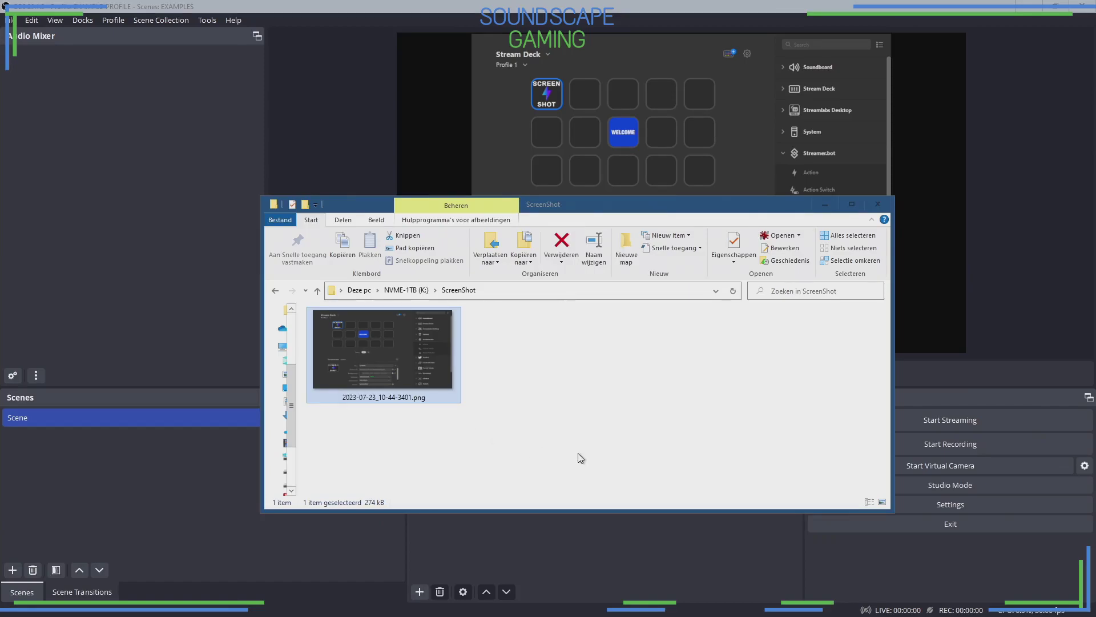
drag(647, 212, 630, 316)
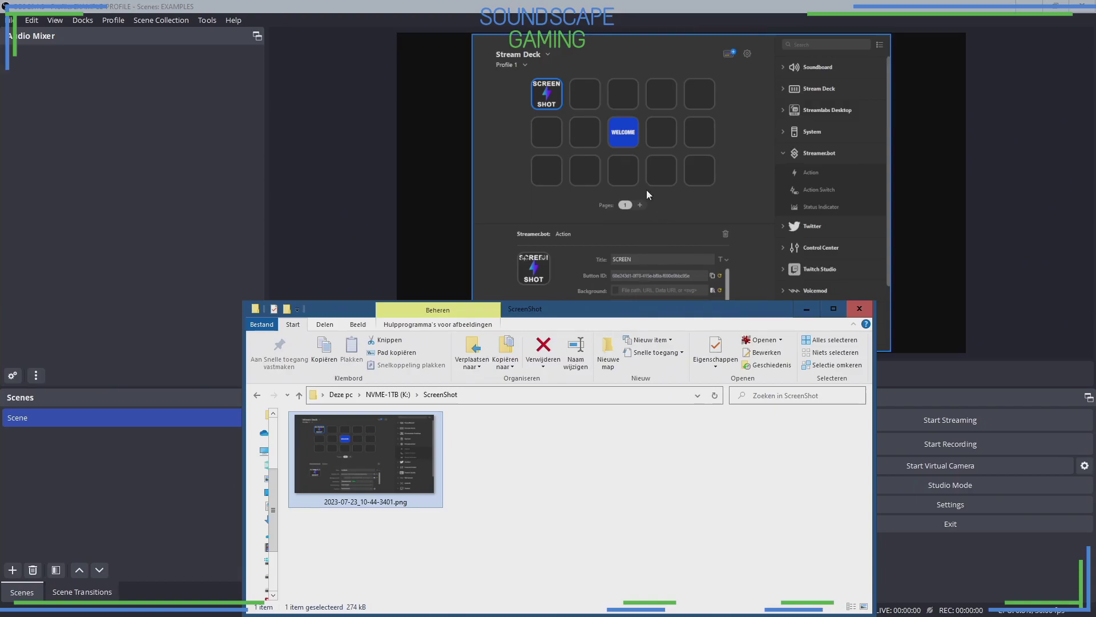